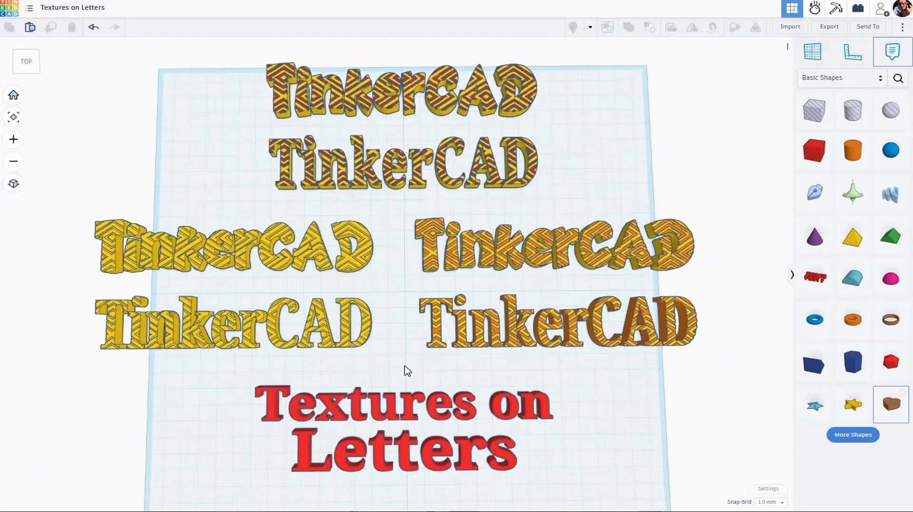
Step: Examine the sample words and the grooved texture cut into the tops of the solid yellow TinkerCAD letters
{"action": "scroll", "coordinate": [405, 366], "scroll_direction": "up", "scroll_amount": 2}
{"action": "scroll", "coordinate": [405, 365], "scroll_direction": "down", "scroll_amount": 4}
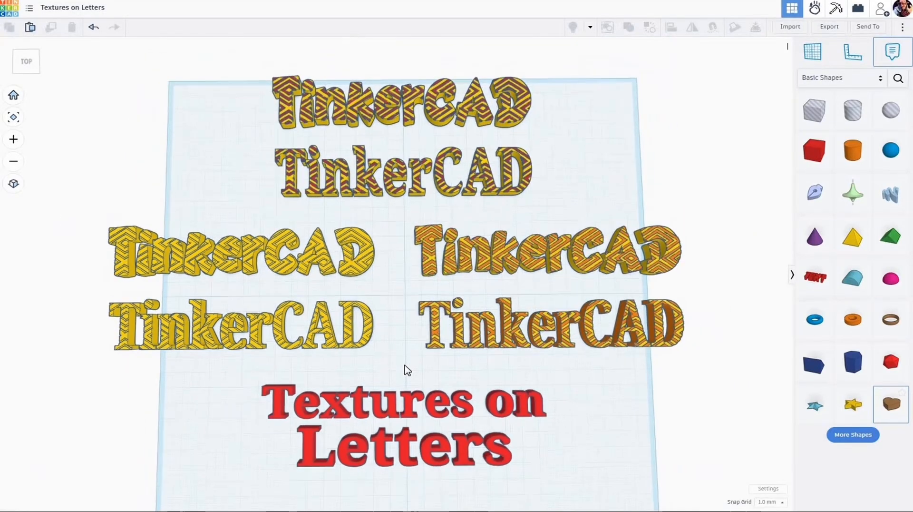
{"action": "right_click_drag", "start_coordinate": [405, 351], "coordinate": [404, 346]}
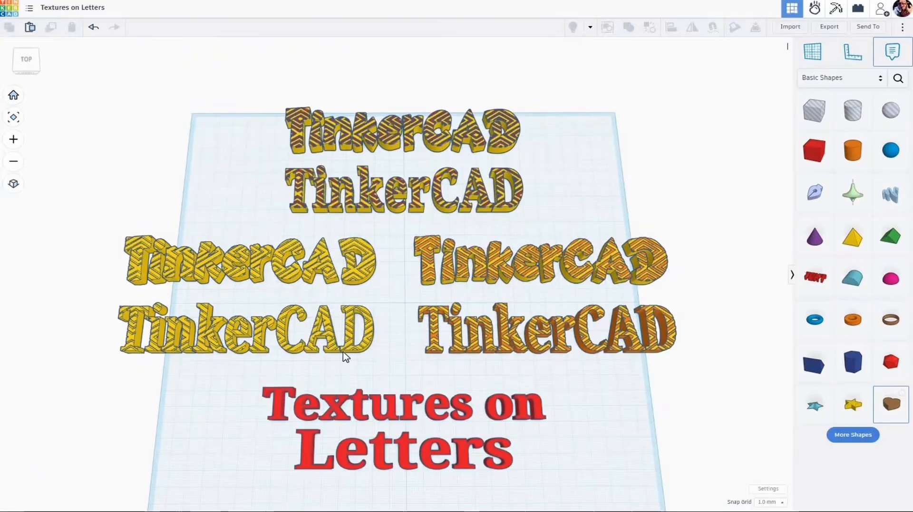
{"action": "scroll", "coordinate": [346, 357], "scroll_direction": "up", "scroll_amount": 2}
{"action": "scroll", "coordinate": [342, 357], "scroll_direction": "down", "scroll_amount": 2}
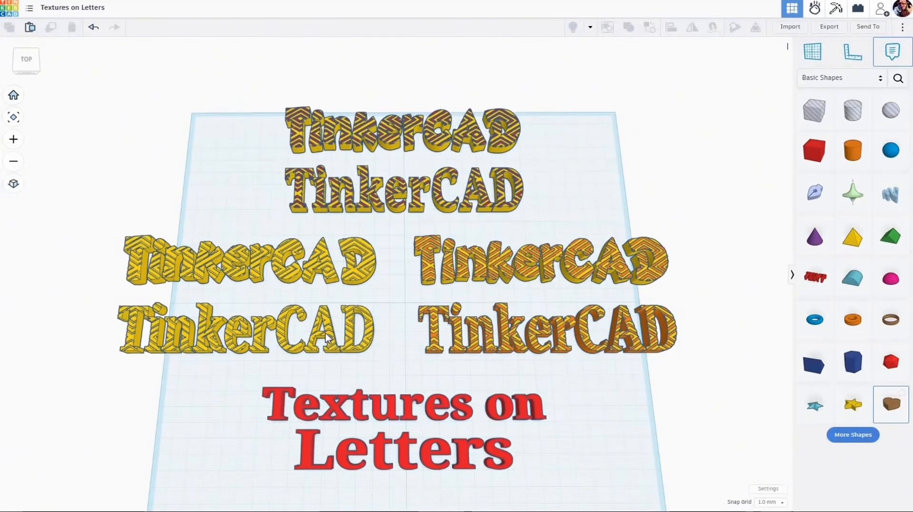
{"action": "scroll", "coordinate": [326, 338], "scroll_direction": "up", "scroll_amount": 5}
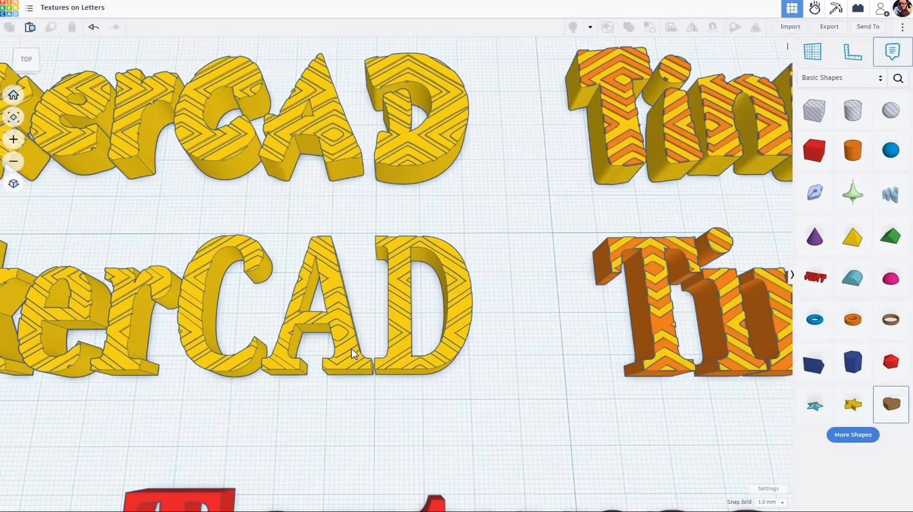
{"action": "right_click_drag", "start_coordinate": [353, 353], "coordinate": [368, 191]}
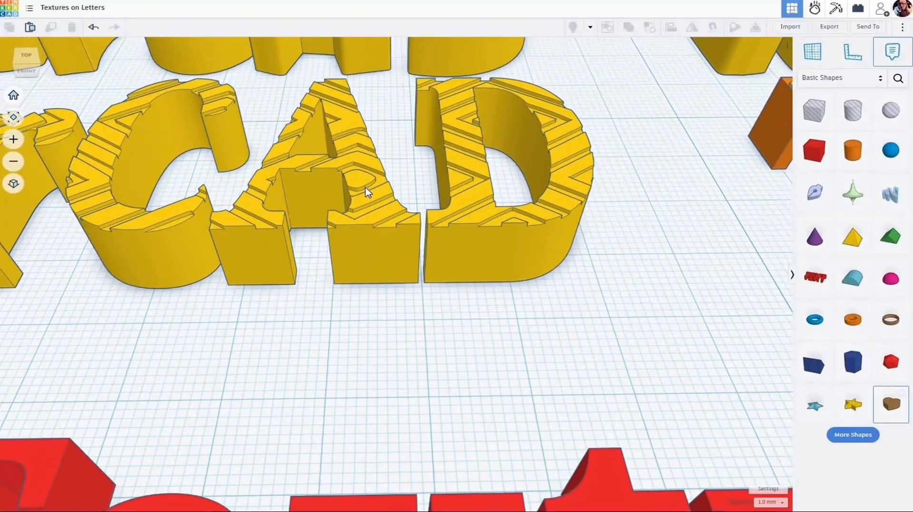
{"action": "scroll", "coordinate": [367, 192], "scroll_direction": "up", "scroll_amount": 4}
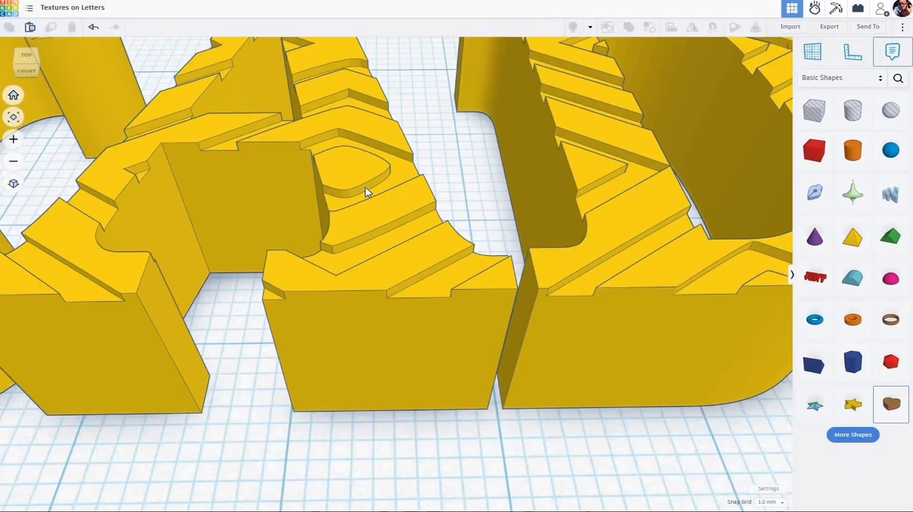
{"action": "scroll", "coordinate": [367, 192], "scroll_direction": "down", "scroll_amount": 4}
{"action": "scroll", "coordinate": [381, 178], "scroll_direction": "down", "scroll_amount": 3}
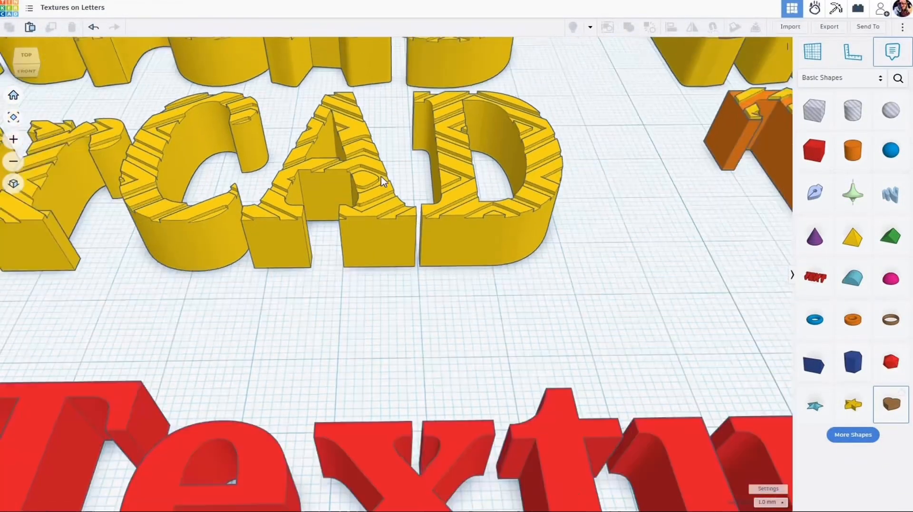
{"action": "scroll", "coordinate": [427, 159], "scroll_direction": "down", "scroll_amount": 2}
{"action": "scroll", "coordinate": [373, 250], "scroll_direction": "down", "scroll_amount": 1}
Step: Inspect the two-colour textures on the orange-and-yellow and red-and-yellow TinkerCAD words up close
{"action": "middle_click_drag", "start_coordinate": [742, 140], "coordinate": [671, 246]}
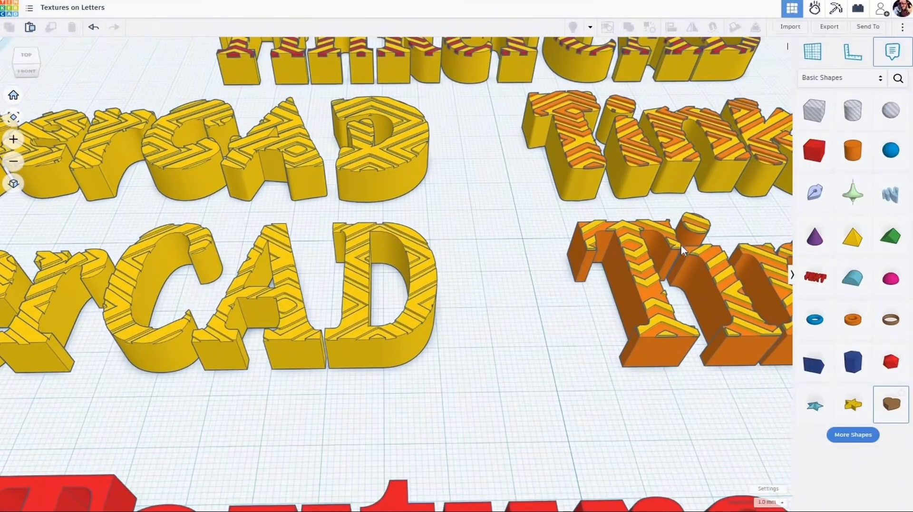
{"action": "middle_click_drag", "start_coordinate": [498, 289], "coordinate": [224, 316]}
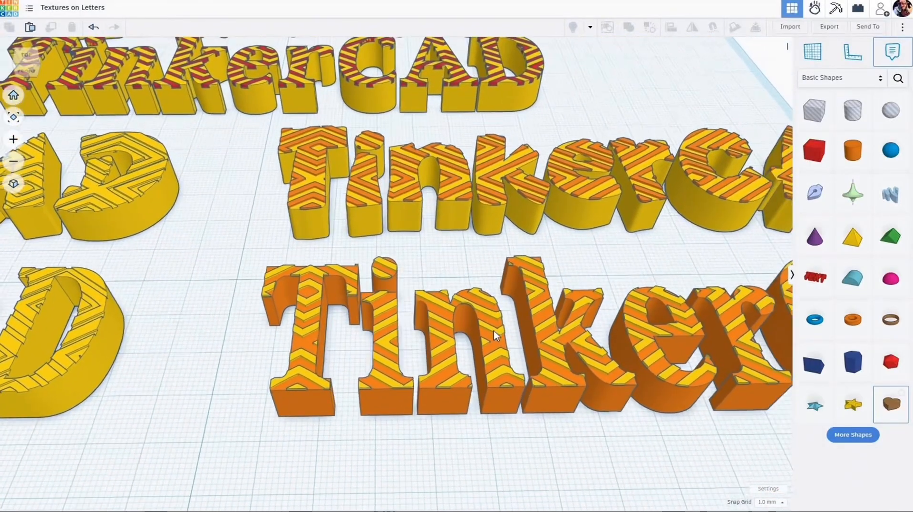
{"action": "scroll", "coordinate": [571, 333], "scroll_direction": "up", "scroll_amount": 2}
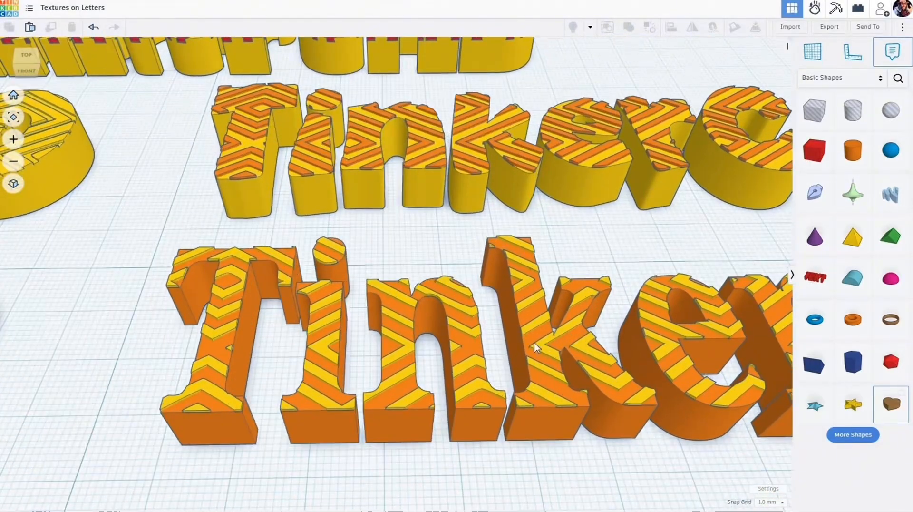
{"action": "right_click_drag", "start_coordinate": [493, 299], "coordinate": [494, 298]}
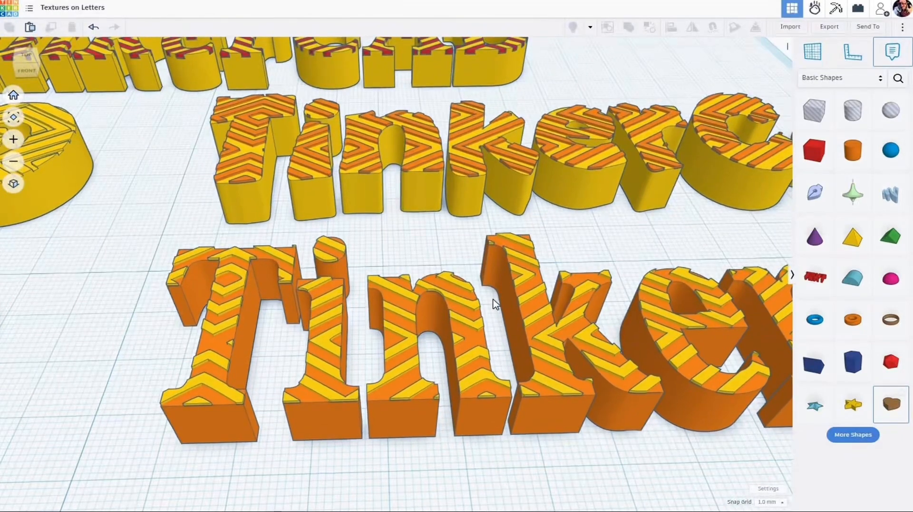
{"action": "right_click_drag", "start_coordinate": [460, 151], "coordinate": [468, 172]}
{"action": "middle_click_drag", "start_coordinate": [438, 114], "coordinate": [498, 280]}
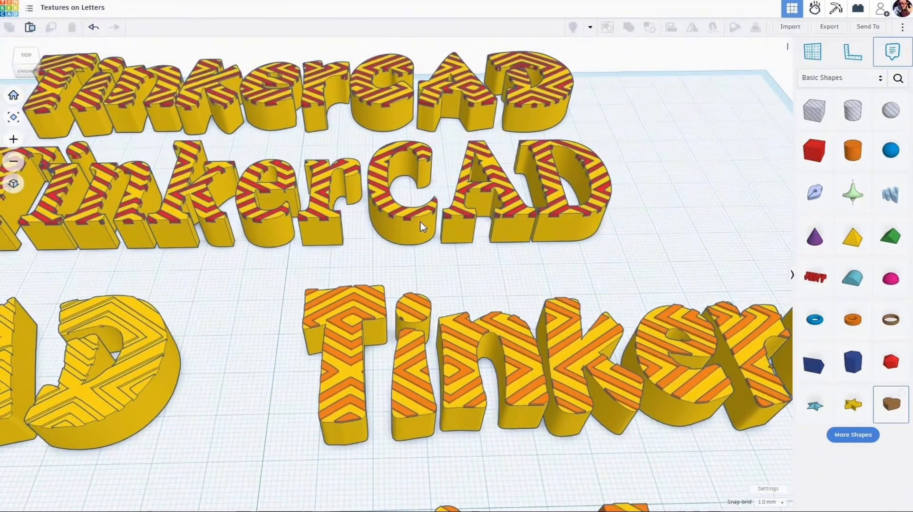
{"action": "scroll", "coordinate": [424, 226], "scroll_direction": "up", "scroll_amount": 5}
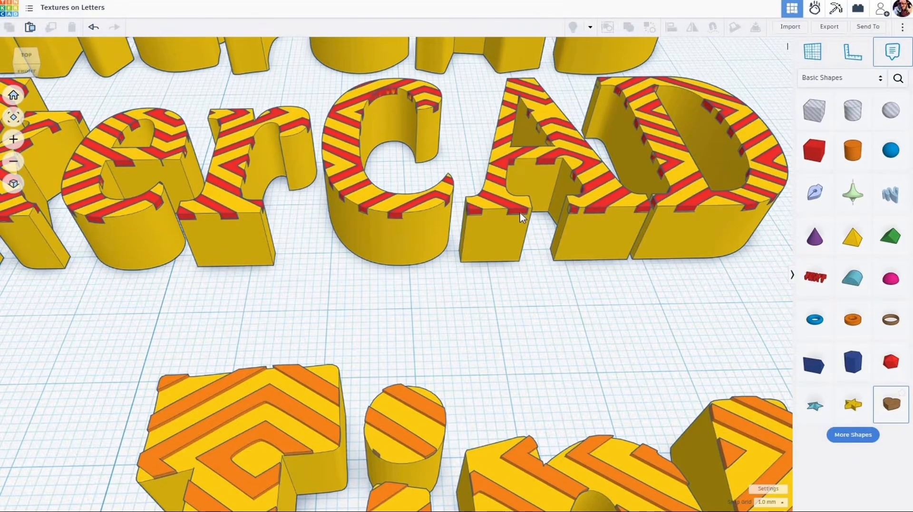
{"action": "scroll", "coordinate": [540, 204], "scroll_direction": "down", "scroll_amount": 10}
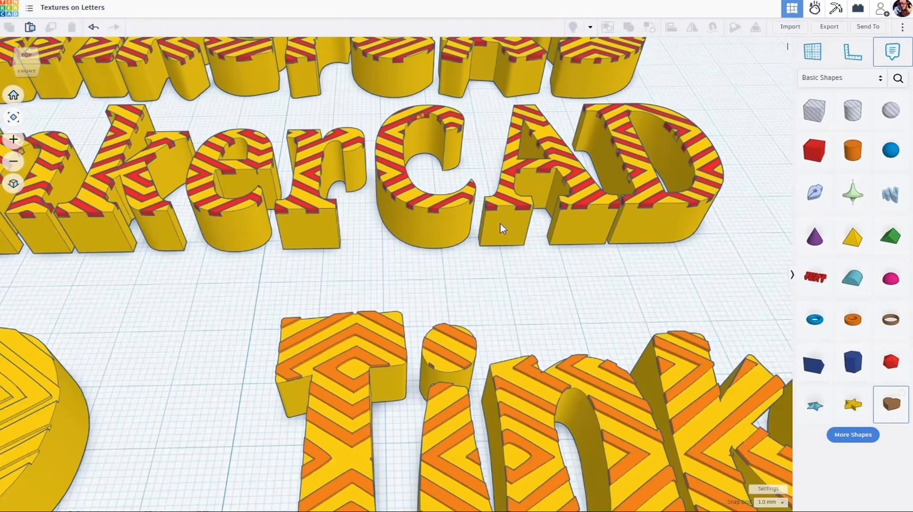
{"action": "scroll", "coordinate": [440, 248], "scroll_direction": "down", "scroll_amount": 6}
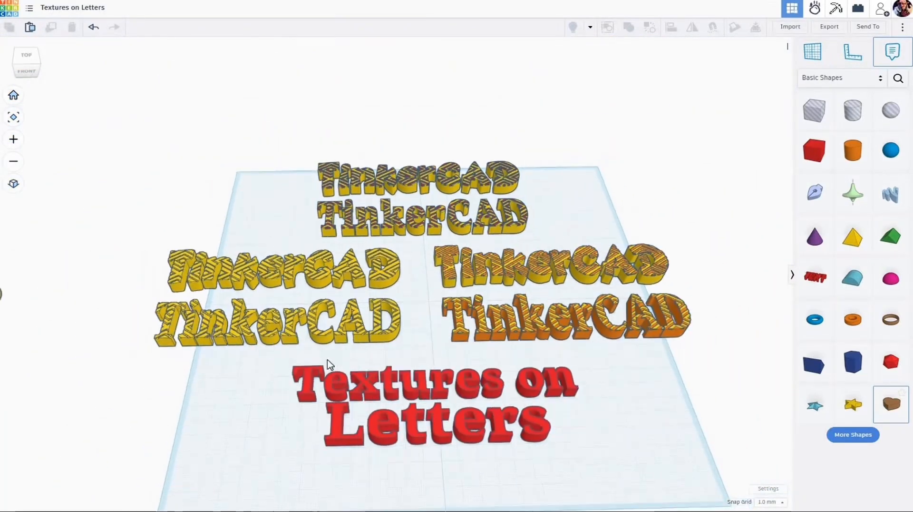
Step: Select all the textured sample words with the red title and move them off the workplane to the right
{"action": "middle_click_drag", "start_coordinate": [372, 376], "coordinate": [430, 367]}
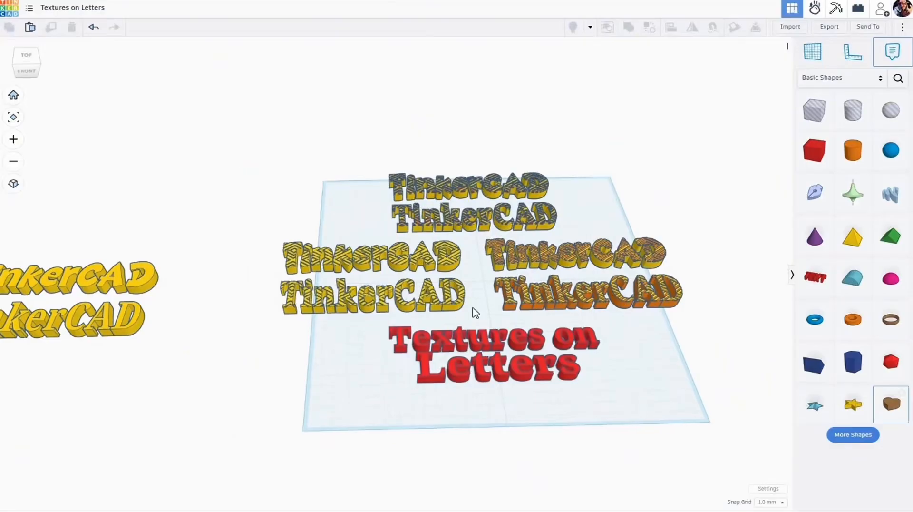
{"action": "left_click_drag", "start_coordinate": [710, 448], "coordinate": [227, 136]}
{"action": "scroll", "coordinate": [427, 341], "scroll_direction": "down", "scroll_amount": 1}
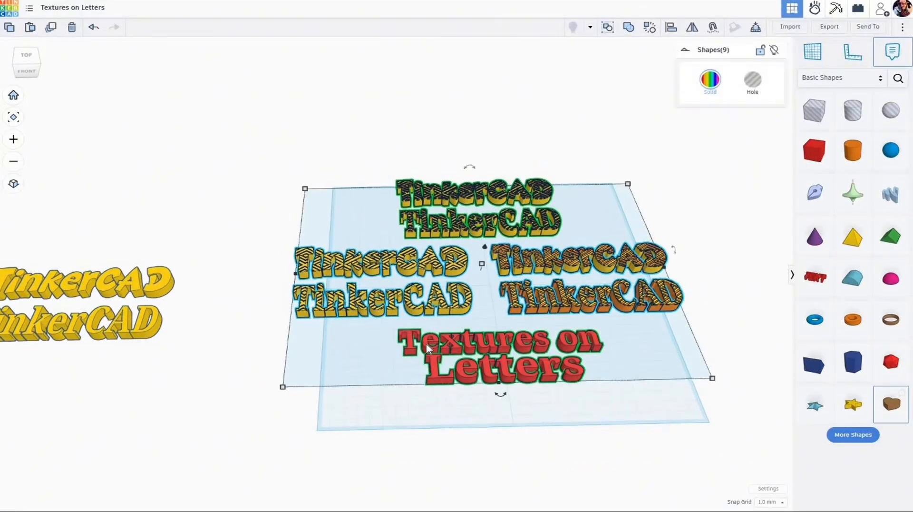
{"action": "left_click_drag", "start_coordinate": [432, 344], "coordinate": [875, 343]}
Step: Move the two plain yellow TinkerCAD words onto the middle of the workplane and deselect them
{"action": "left_click_drag", "start_coordinate": [29, 226], "coordinate": [547, 356]}
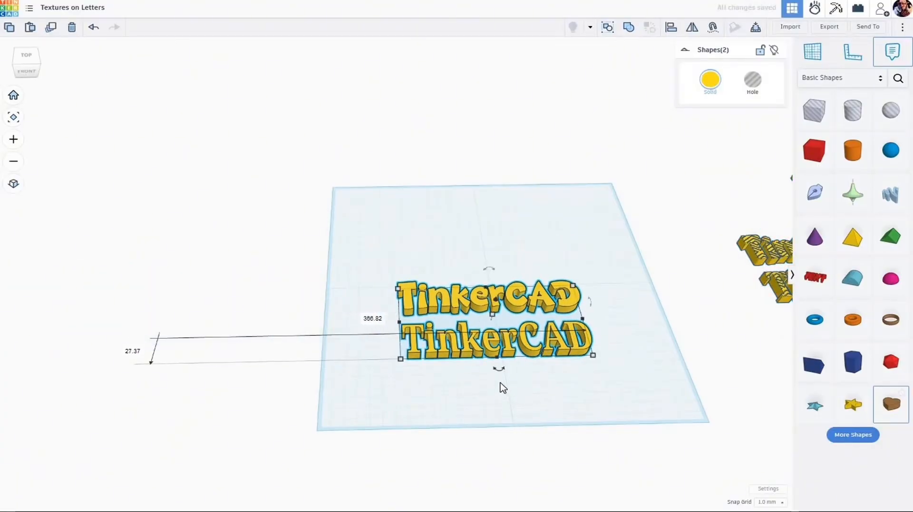
{"action": "scroll", "coordinate": [504, 386], "scroll_direction": "up", "scroll_amount": 3}
{"action": "scroll", "coordinate": [438, 361], "scroll_direction": "up", "scroll_amount": 3}
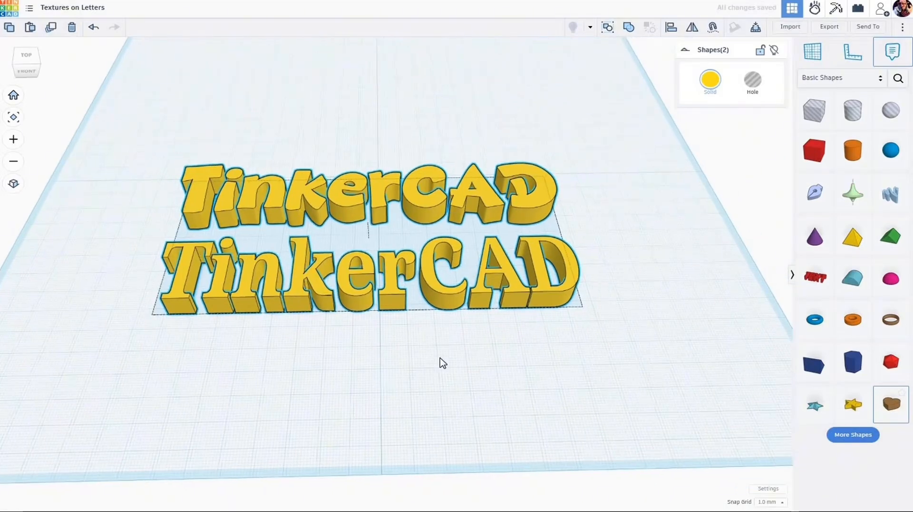
{"action": "left_click", "coordinate": [443, 384]}
{"action": "right_click_drag", "start_coordinate": [442, 384], "coordinate": [440, 412]}
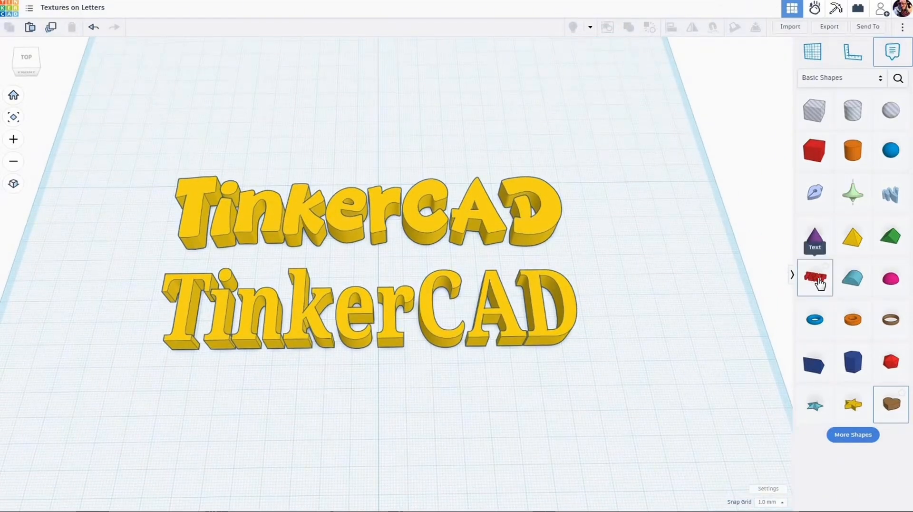
{"action": "middle_click_drag", "start_coordinate": [590, 360], "coordinate": [607, 296]}
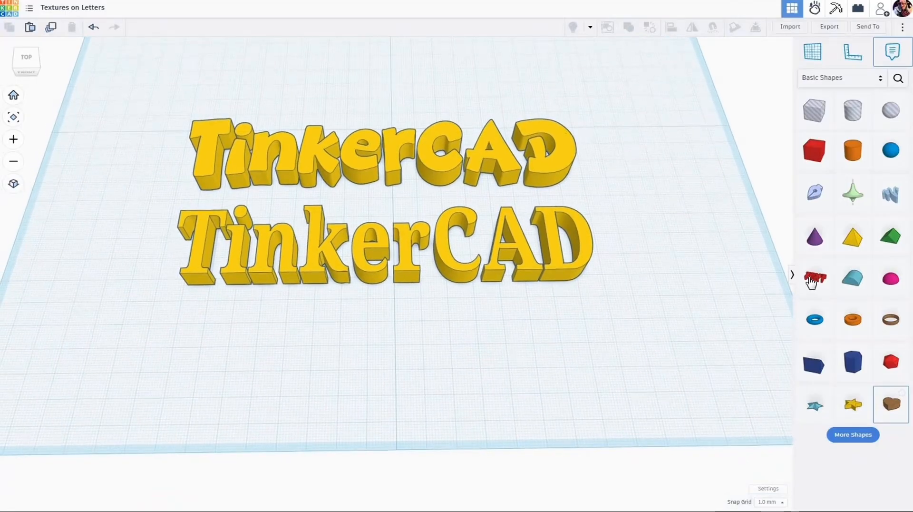
Step: Place a standard Text shape in front of the yellow words, set its text to TinkerCAD, and open its font choices
{"action": "left_click", "coordinate": [439, 360]}
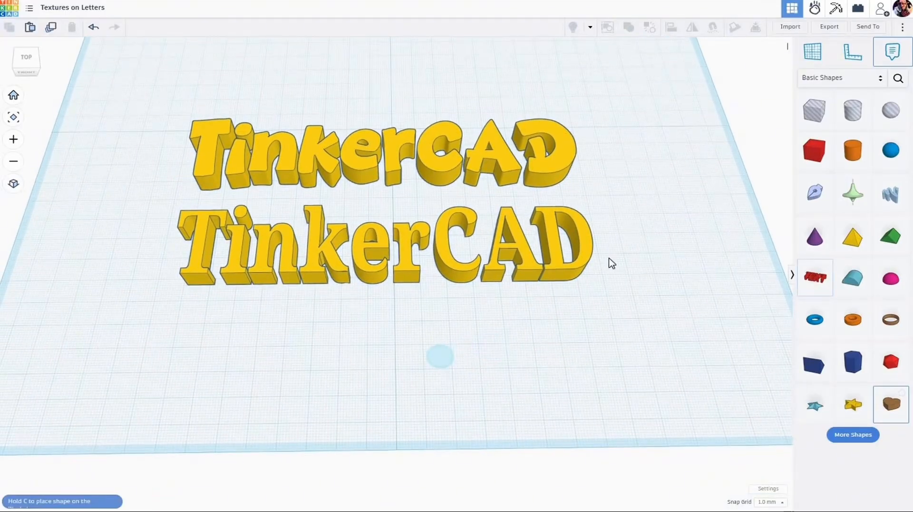
{"action": "left_click", "coordinate": [721, 138]}
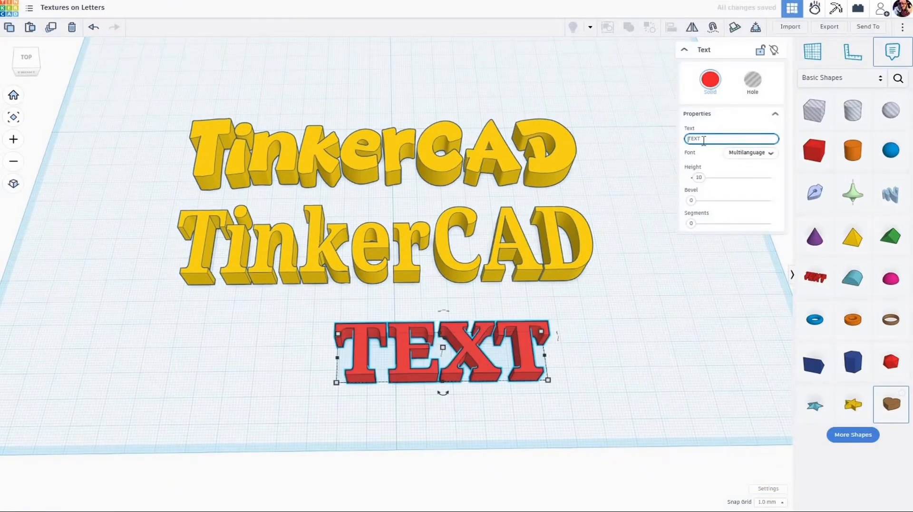
{"action": "double_click", "coordinate": [711, 139]}
{"action": "type", "text": "Tu"}
{"action": "key", "text": "BackSpace"}
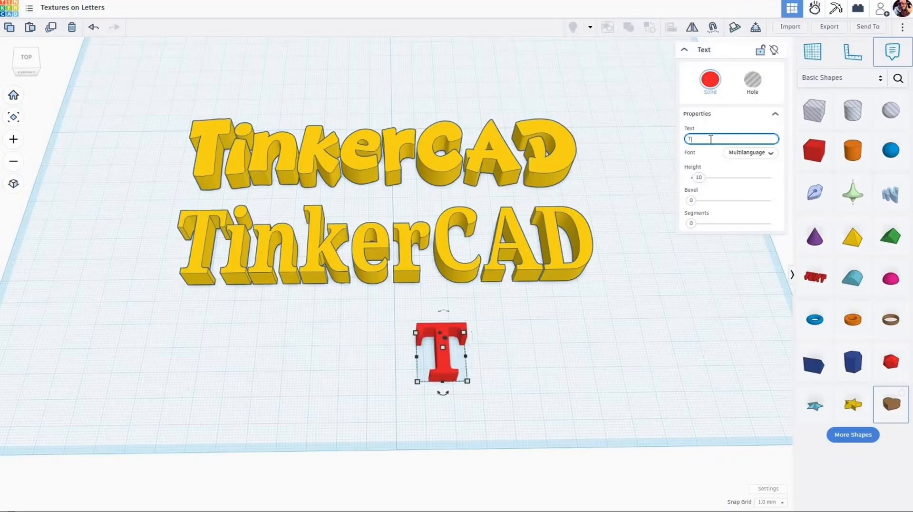
{"action": "type", "text": "iner"}
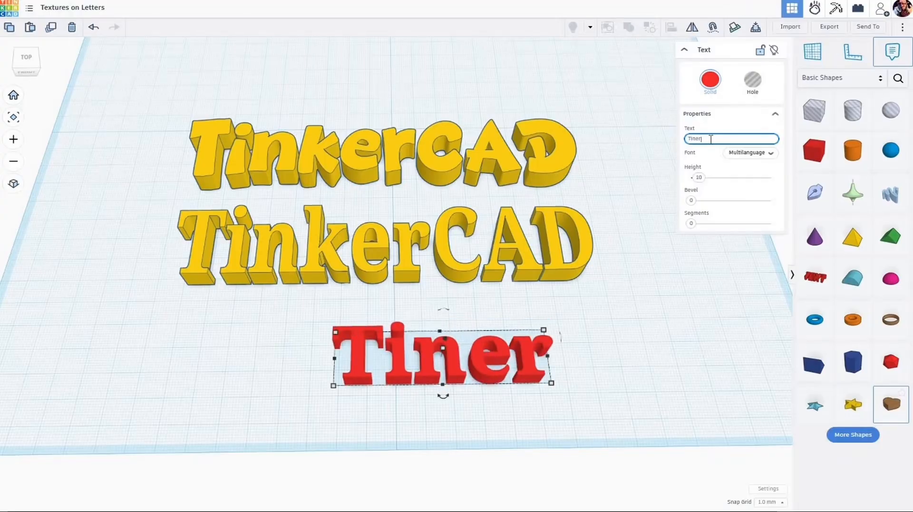
{"action": "key", "text": "BackSpace"}
{"action": "key", "text": "BackSpace"}
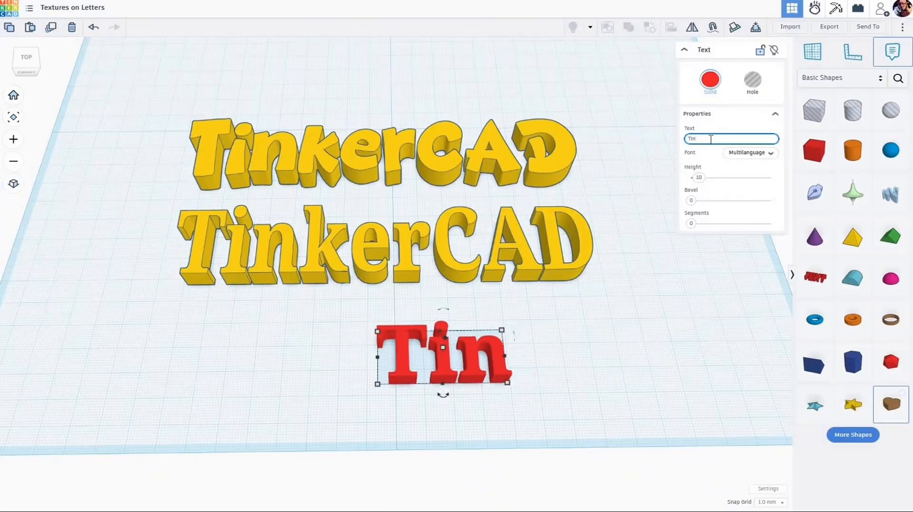
{"action": "type", "text": "kerCAD"}
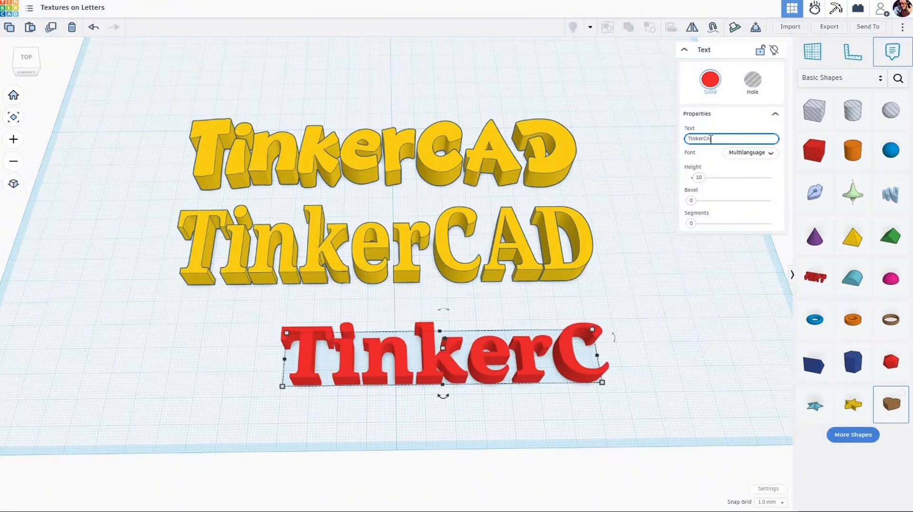
{"action": "left_click", "coordinate": [773, 156]}
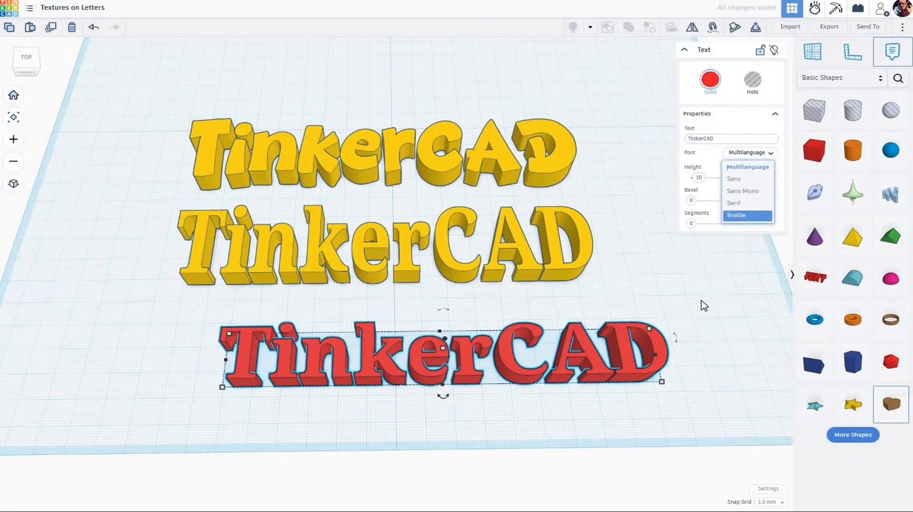
Step: Delete the red TinkerCAD text together with the serif yellow TinkerCAD word behind it
{"action": "left_click", "coordinate": [505, 401]}
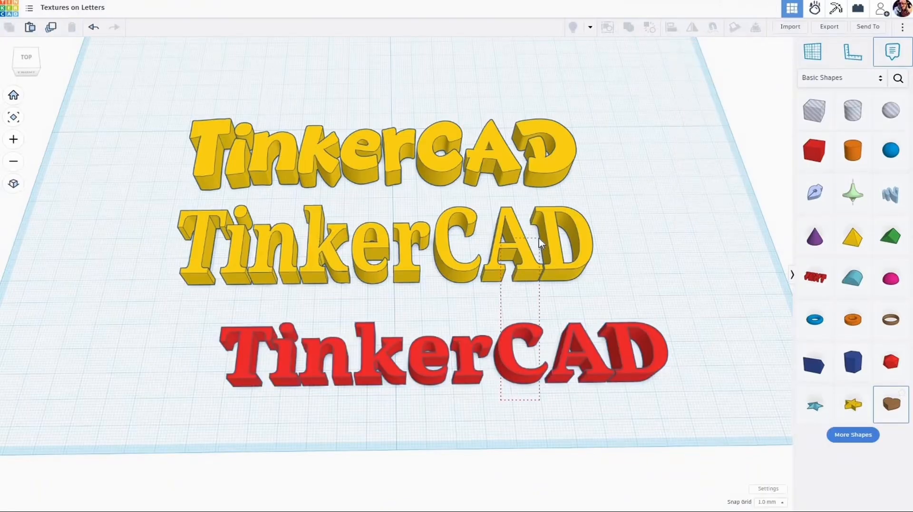
{"action": "left_click_drag", "start_coordinate": [540, 242], "coordinate": [541, 243]}
{"action": "key", "text": "Delete"}
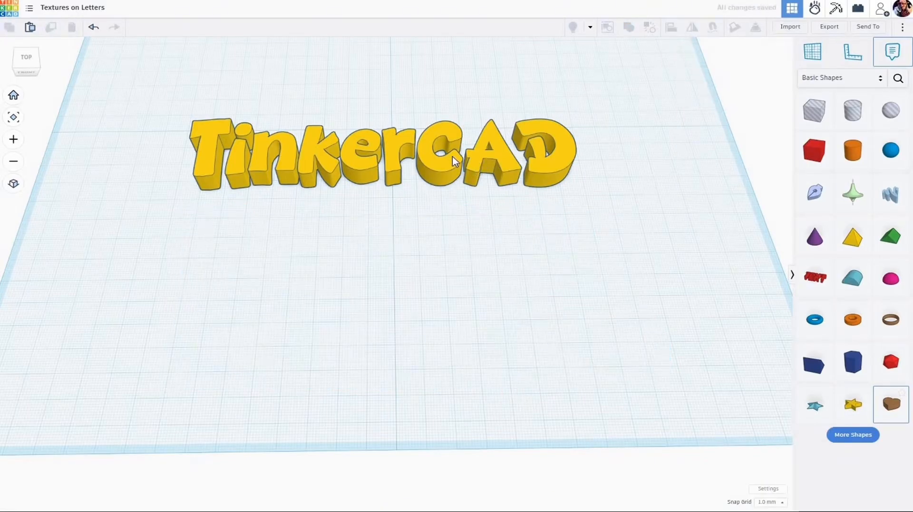
Step: Search the community shapes for Custom Font and place the Custom Font Text shape in front of the yellow word
{"action": "scroll", "coordinate": [463, 205], "scroll_direction": "up", "scroll_amount": 2}
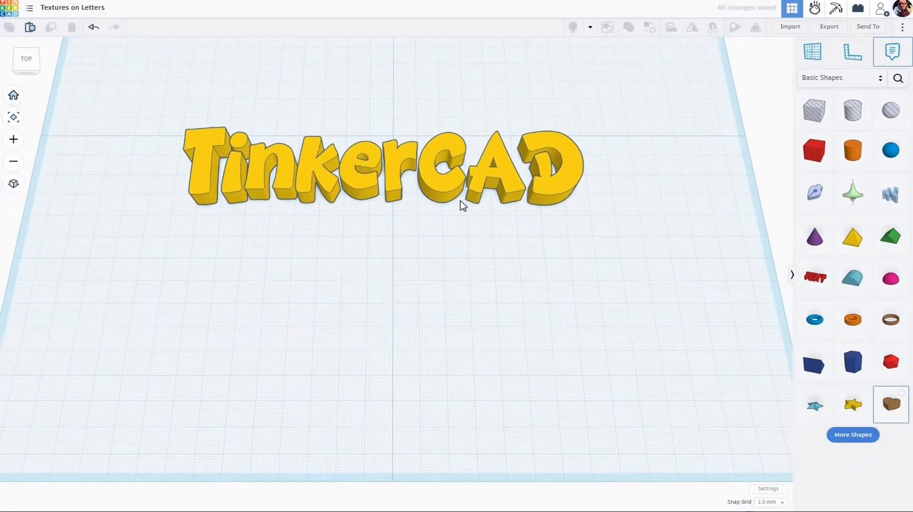
{"action": "left_click", "coordinate": [898, 80]}
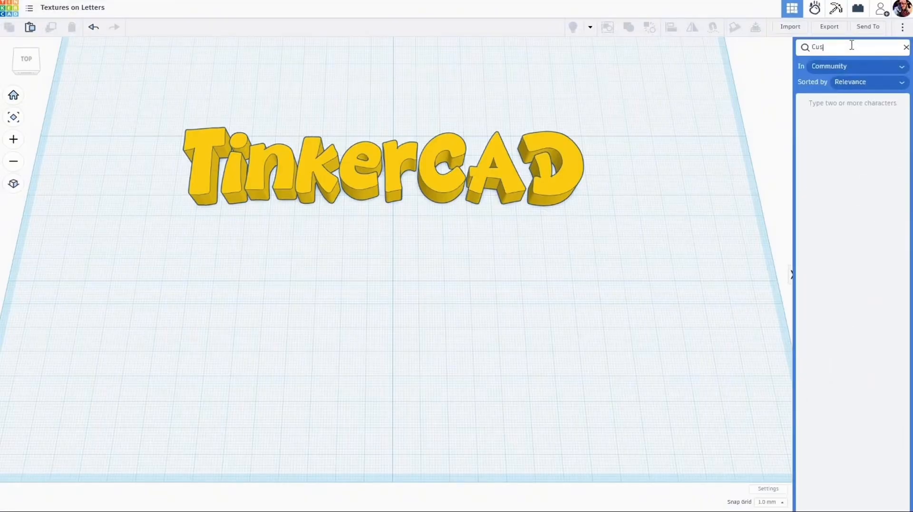
{"action": "type", "text": "Custom Font"}
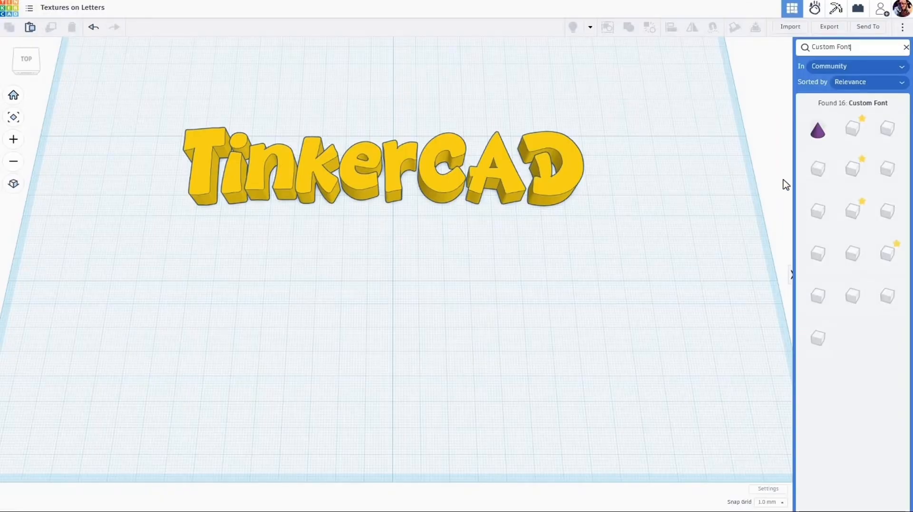
{"action": "left_click", "coordinate": [853, 132]}
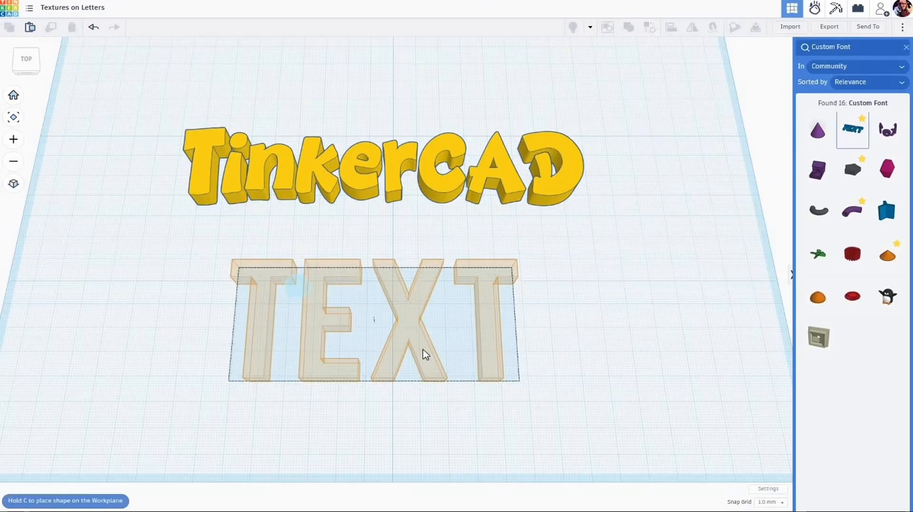
{"action": "left_click", "coordinate": [424, 352]}
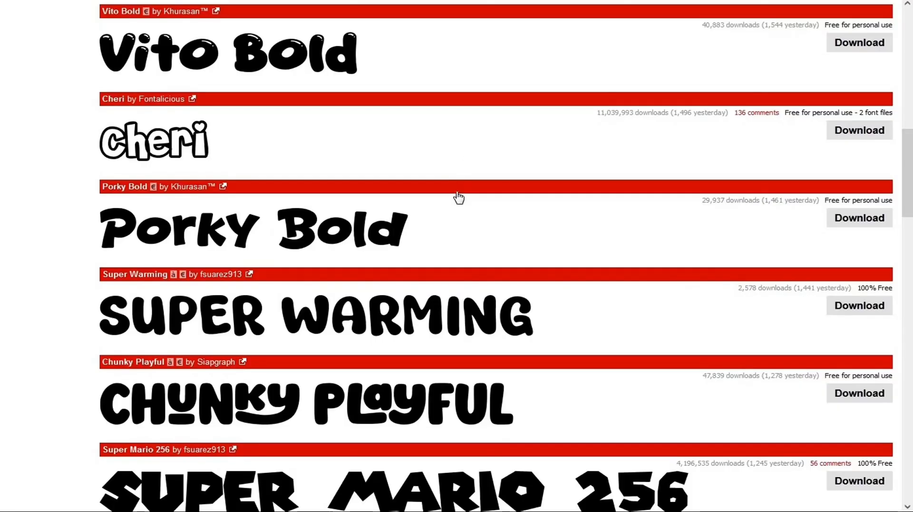
Step: Switch to dafont.com and look through the Fancy > Cartoon fonts and their download options
{"action": "scroll", "coordinate": [458, 196], "scroll_direction": "up", "scroll_amount": 10}
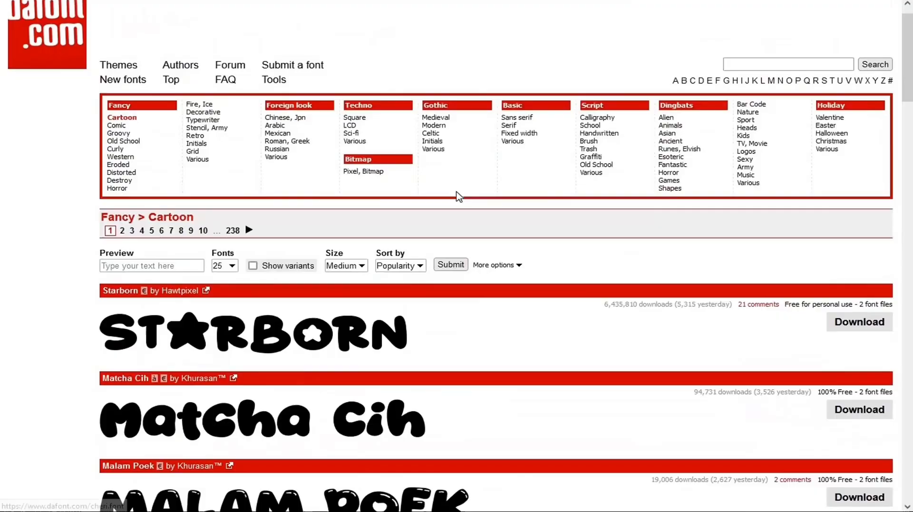
{"action": "scroll", "coordinate": [458, 196], "scroll_direction": "up", "scroll_amount": 1}
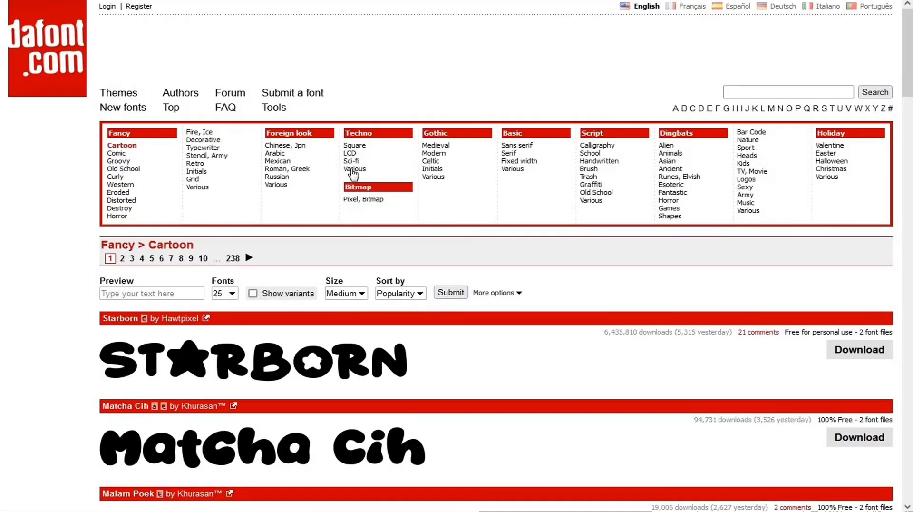
{"action": "scroll", "coordinate": [352, 174], "scroll_direction": "down", "scroll_amount": 10}
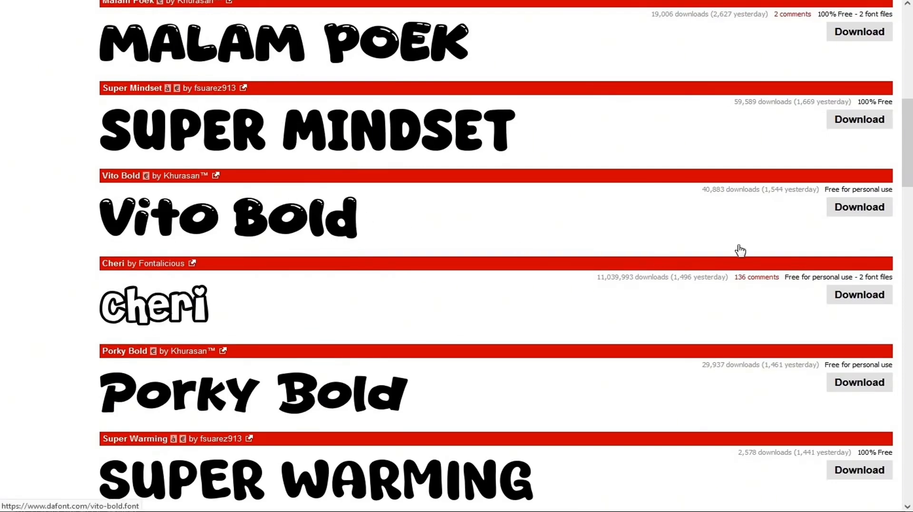
{"action": "left_click", "coordinate": [868, 215]}
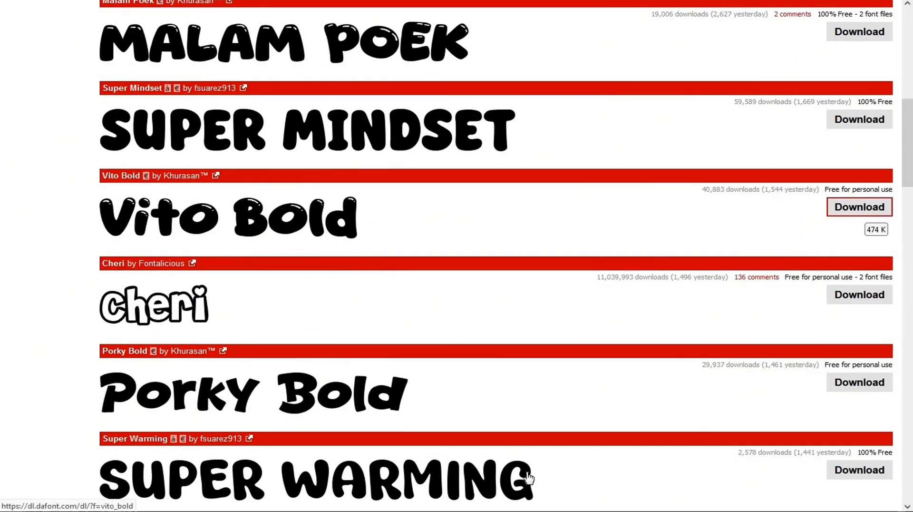
Step: In the STL's folder, check the 7-Zip extraction options for porky_bold.zip and locate Porky Bold.otf inside the porky_bold folder
{"action": "left_click", "coordinate": [428, 511]}
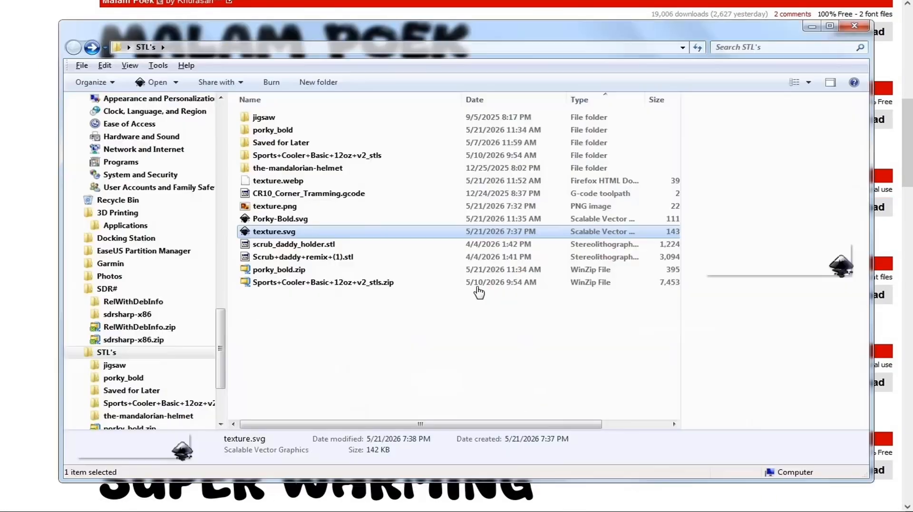
{"action": "right_click", "coordinate": [294, 276]}
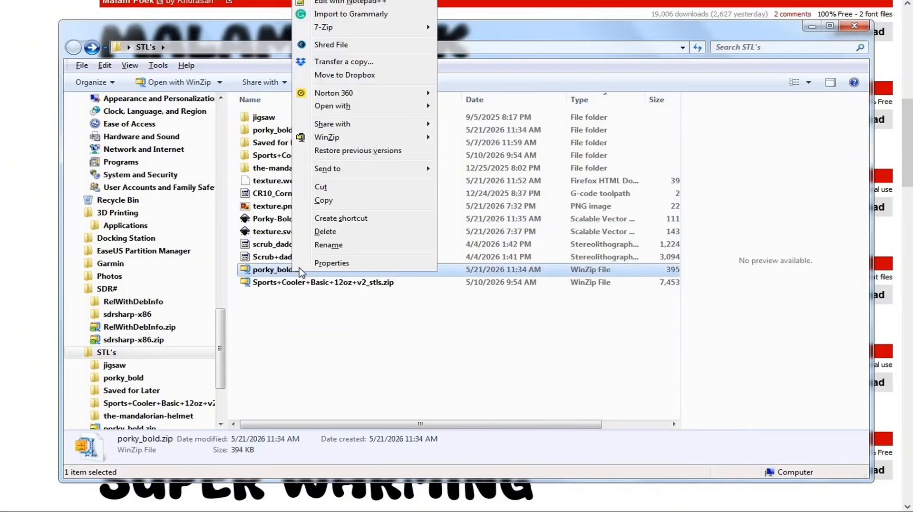
{"action": "mouse_move", "coordinate": [341, 30]}
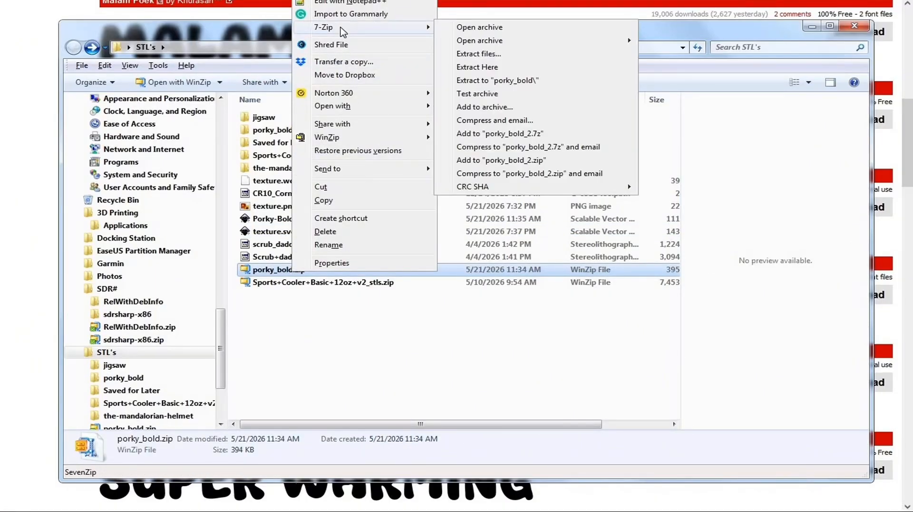
{"action": "left_click", "coordinate": [505, 375]}
{"action": "left_click", "coordinate": [505, 374]}
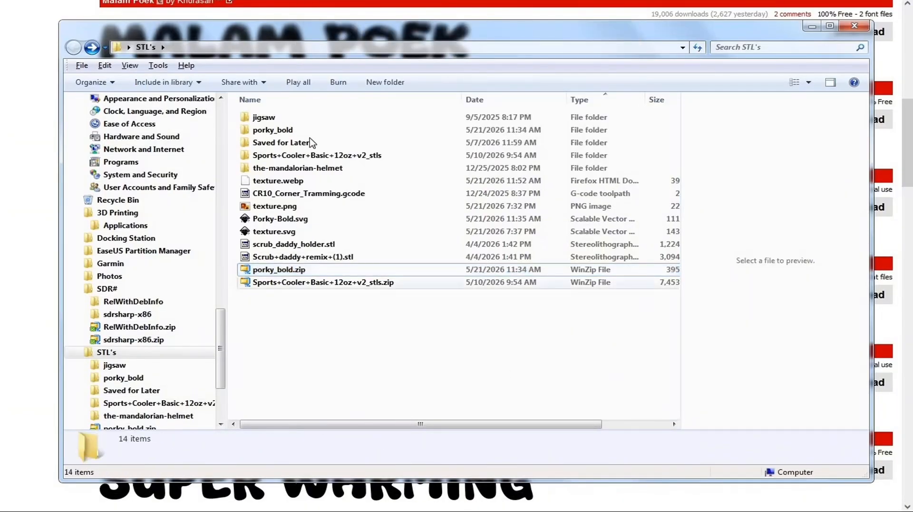
{"action": "double_click", "coordinate": [272, 131]}
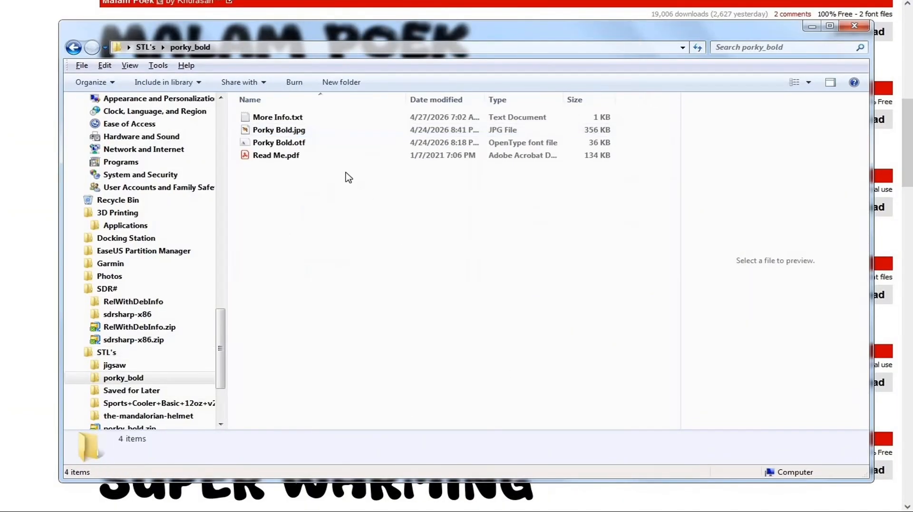
{"action": "left_click", "coordinate": [294, 148]}
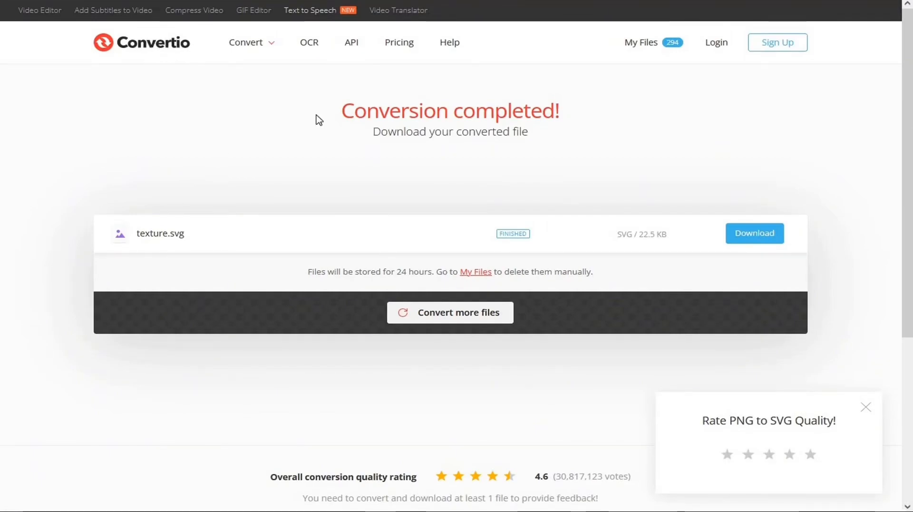
Step: Start a new Convertio file conversion and upload Porky Bold.otf from the porky_bold folder
{"action": "left_click", "coordinate": [468, 318]}
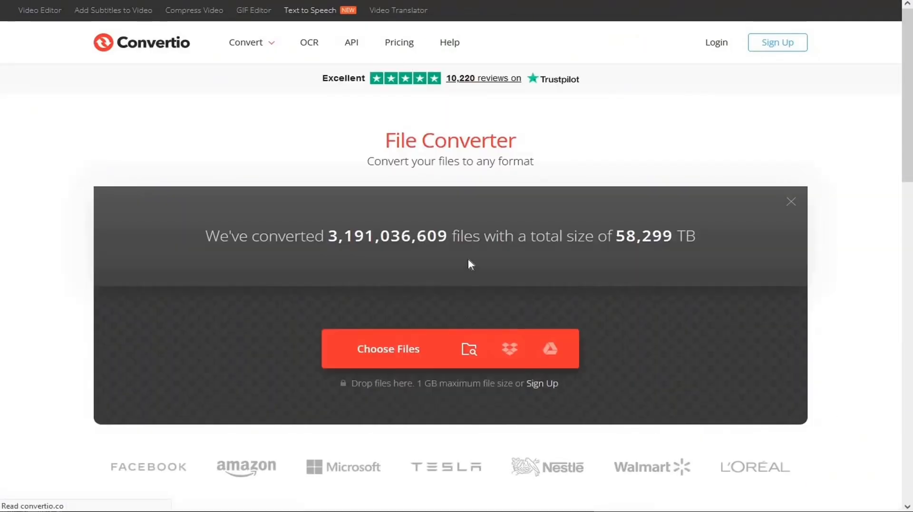
{"action": "left_click", "coordinate": [397, 351]}
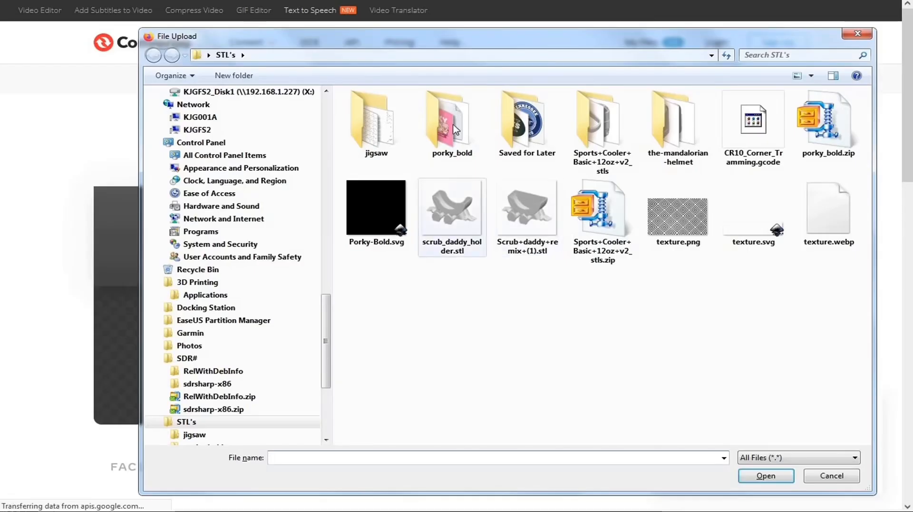
{"action": "double_click", "coordinate": [456, 128]}
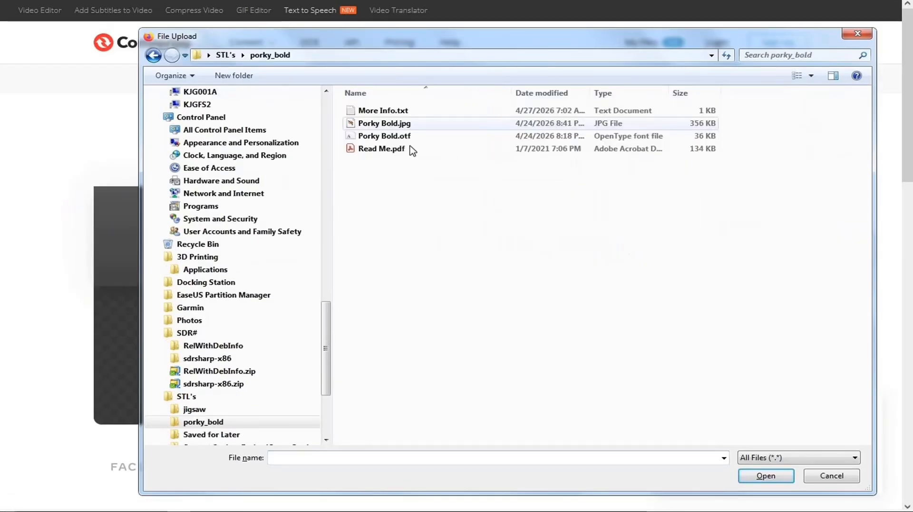
{"action": "left_click", "coordinate": [396, 136]}
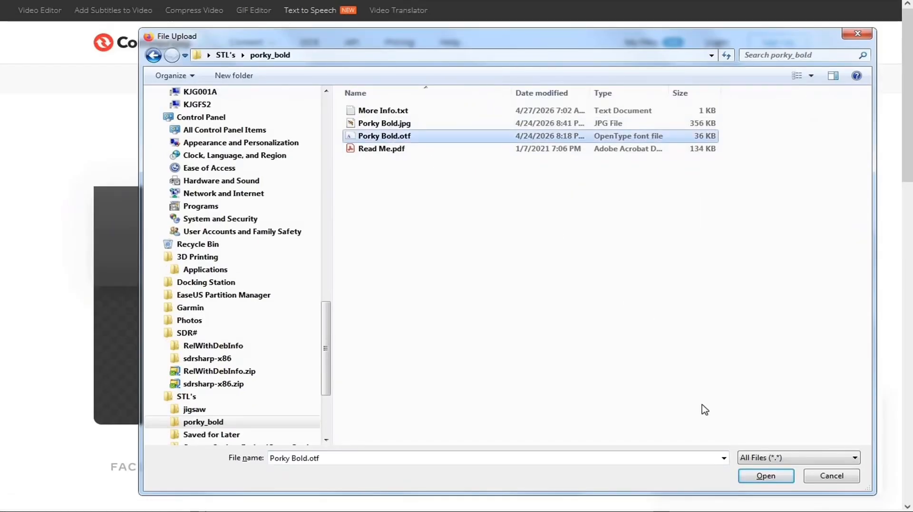
{"action": "left_click", "coordinate": [766, 476]}
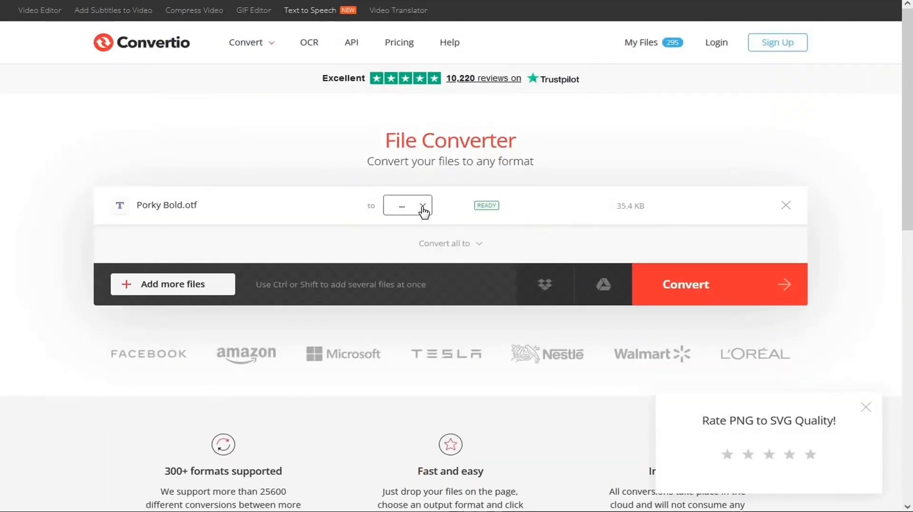
Step: Convert Porky Bold.otf to SVG format and request the download of the converted file
{"action": "left_click", "coordinate": [423, 208]}
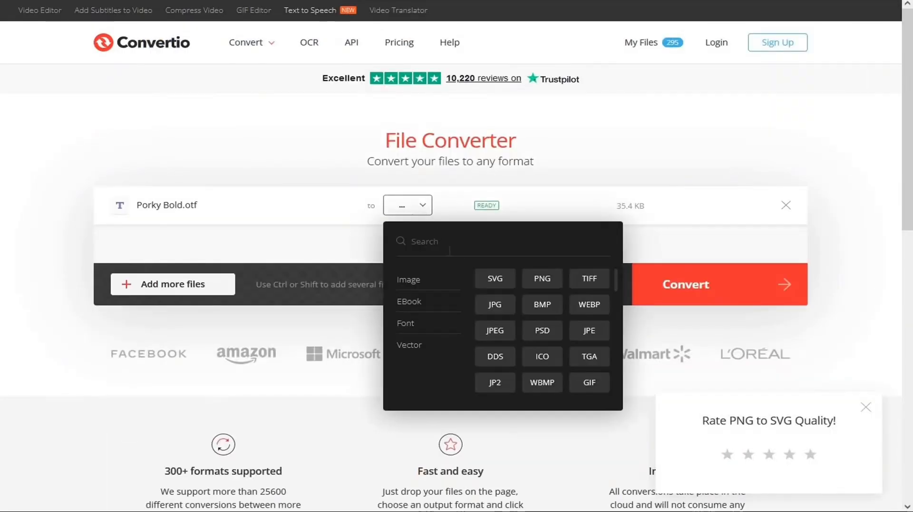
{"action": "left_click", "coordinate": [495, 278]}
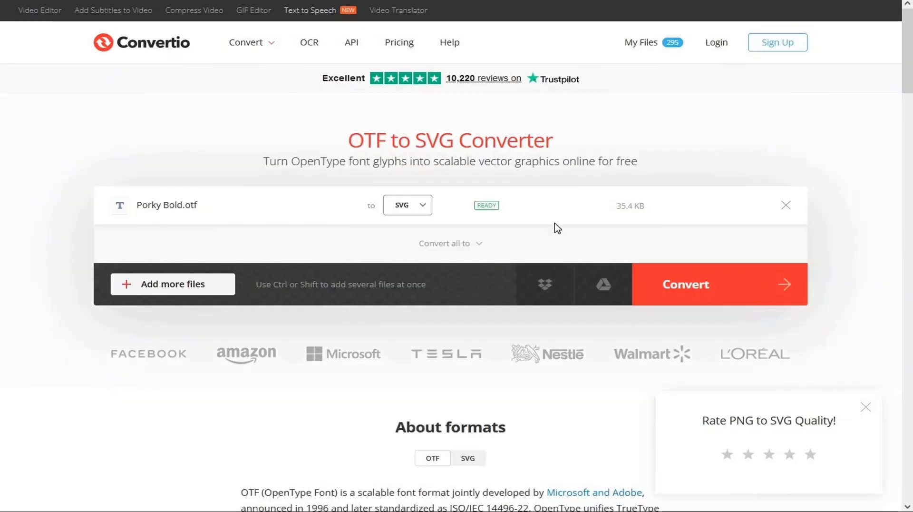
{"action": "left_click", "coordinate": [688, 289]}
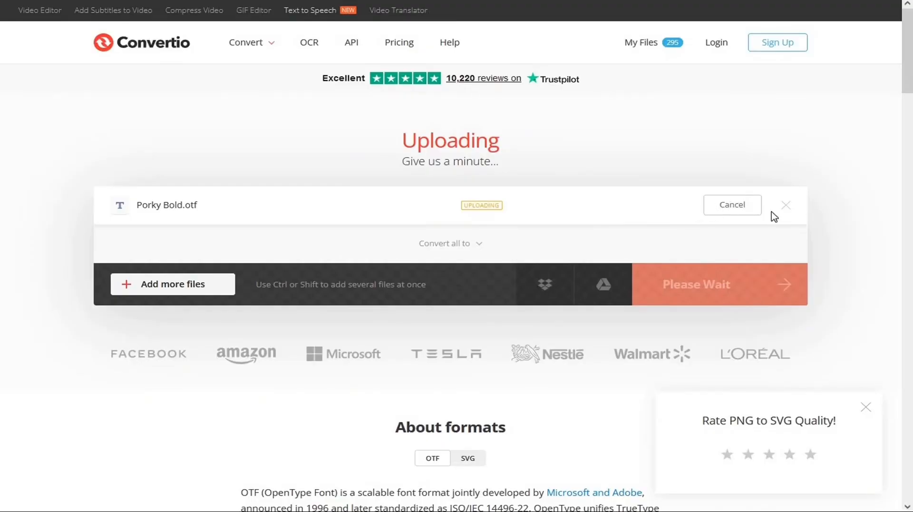
{"action": "left_click", "coordinate": [726, 213]}
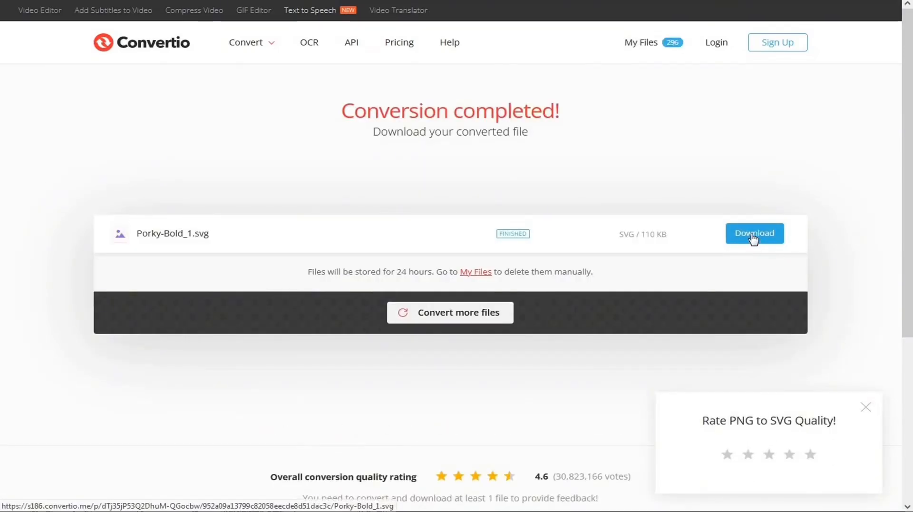
{"action": "left_click", "coordinate": [754, 237]}
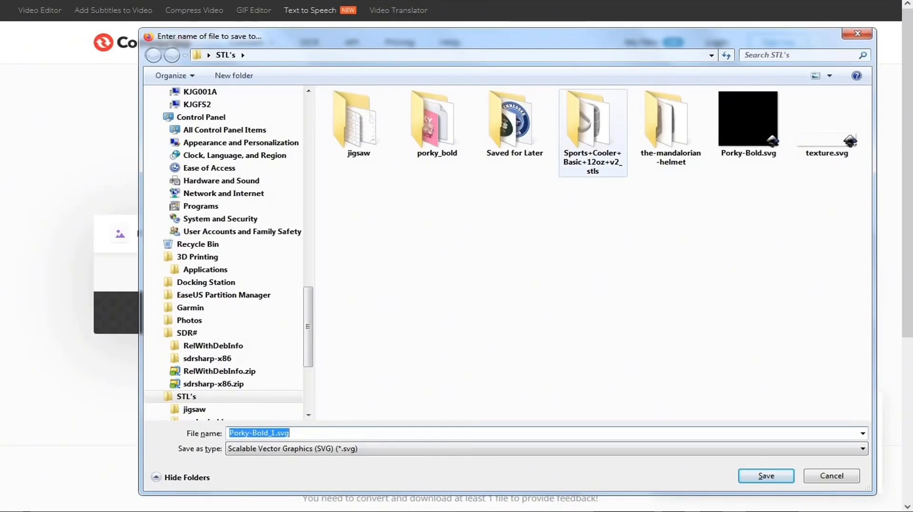
Step: Check for the existing Porky-Bold.svg in the STL's folder and cancel saving the new converted file
{"action": "key", "text": "alt+Tab"}
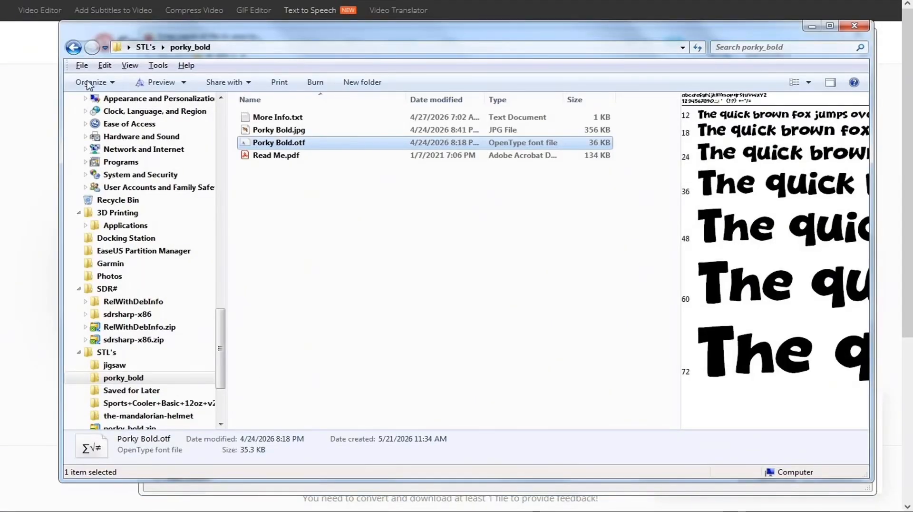
{"action": "left_click", "coordinate": [73, 47]}
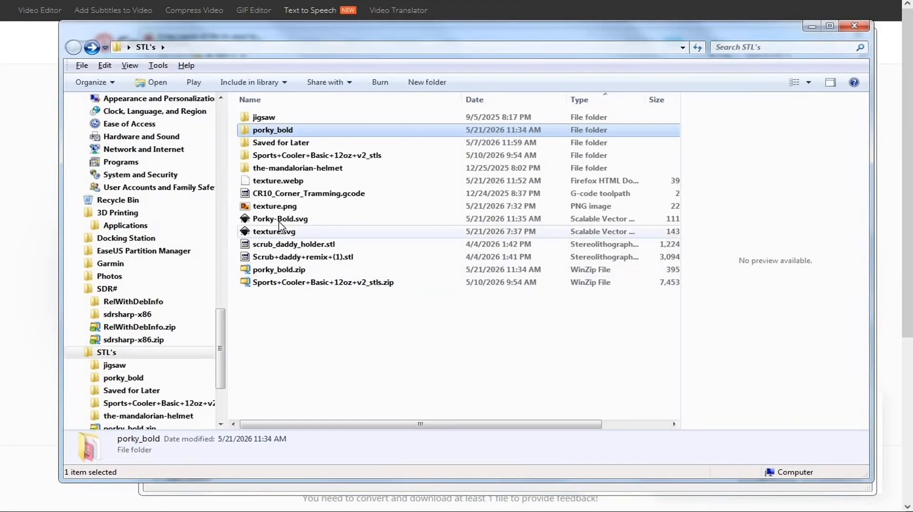
{"action": "left_click", "coordinate": [279, 220]}
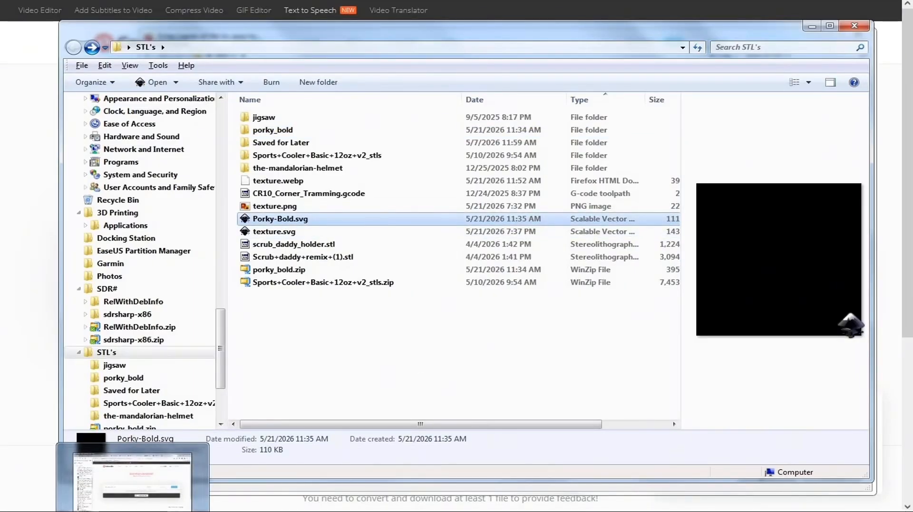
{"action": "left_click", "coordinate": [133, 511]}
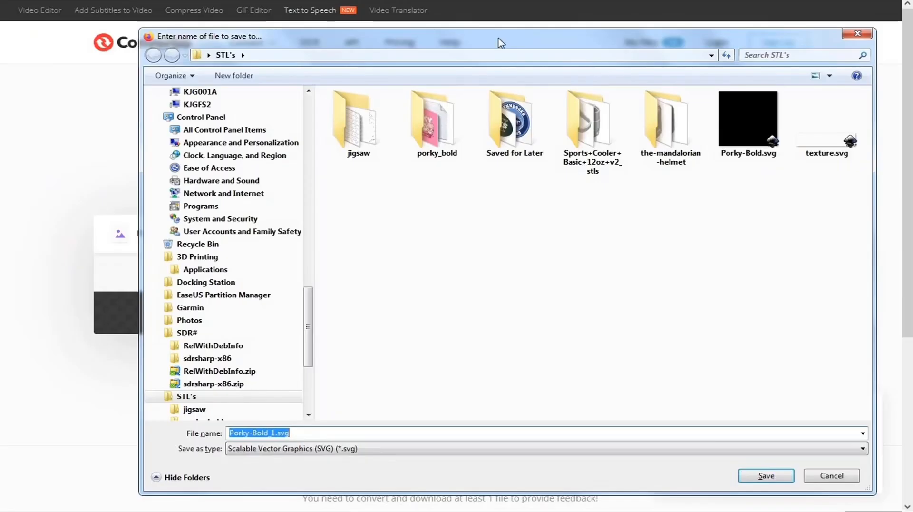
{"action": "left_click", "coordinate": [485, 25]}
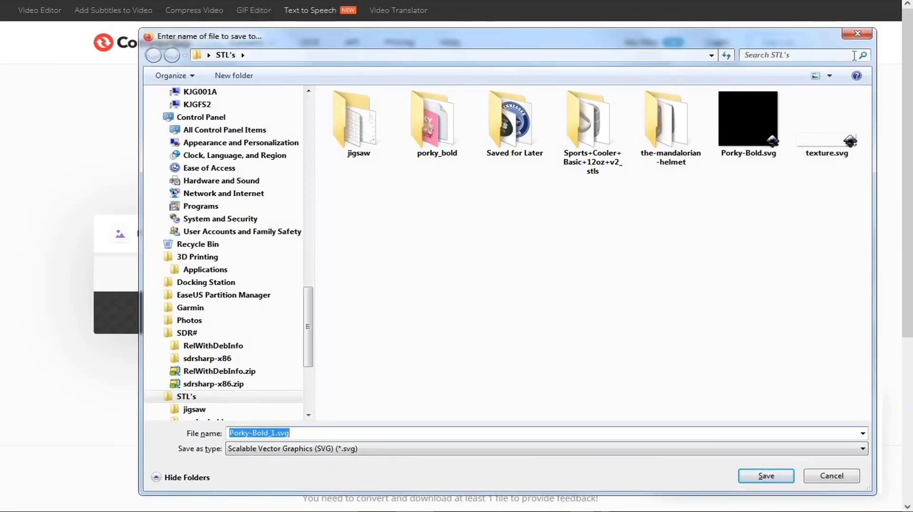
{"action": "left_click", "coordinate": [864, 35]}
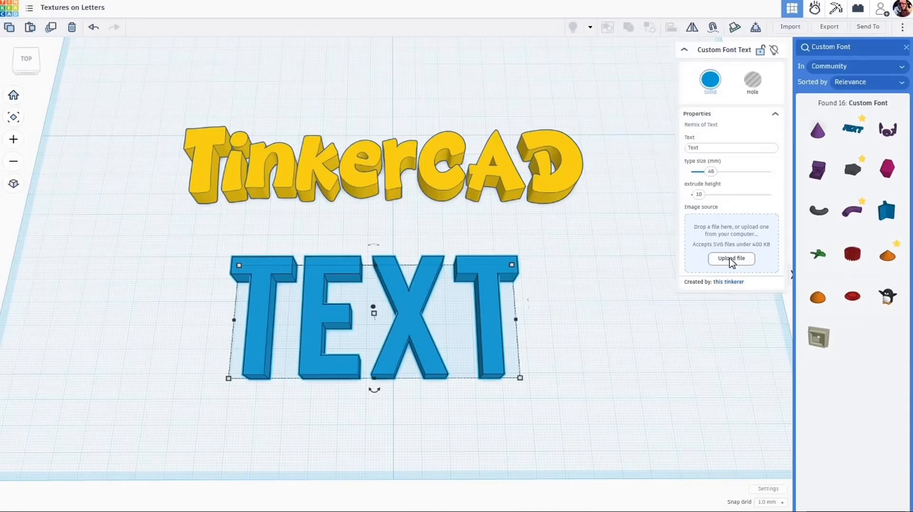
Step: Switch to Tinkercad, upload Porky-Bold.svg as the Custom Font Text shape's image source, and set its text to TinkerCAD
{"action": "left_click", "coordinate": [732, 260]}
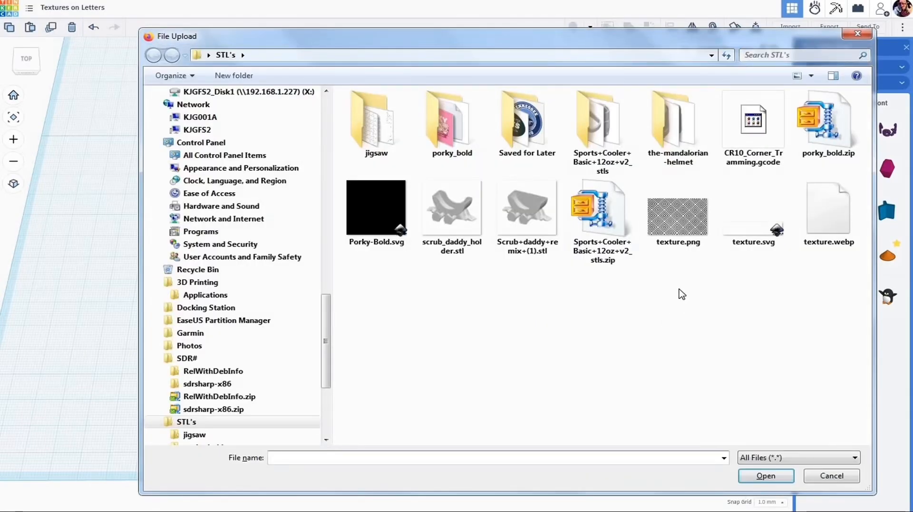
{"action": "left_click", "coordinate": [386, 208]}
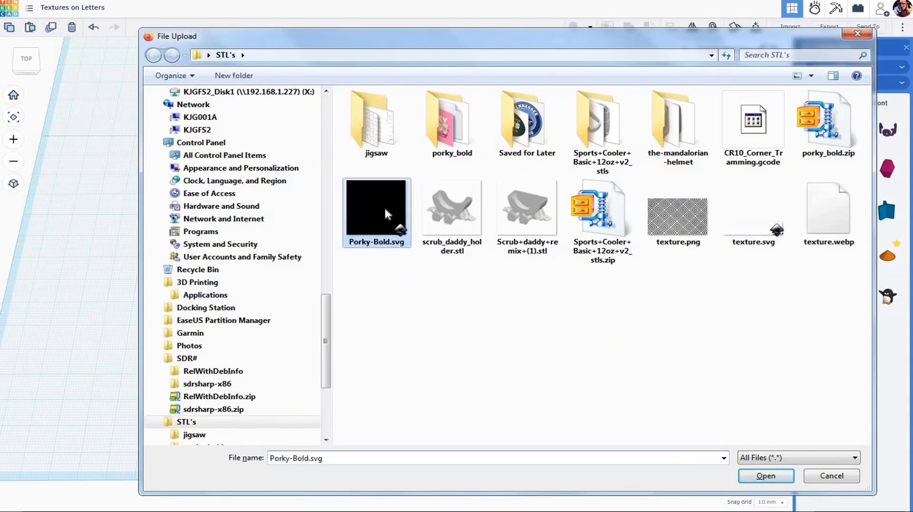
{"action": "left_click", "coordinate": [764, 476]}
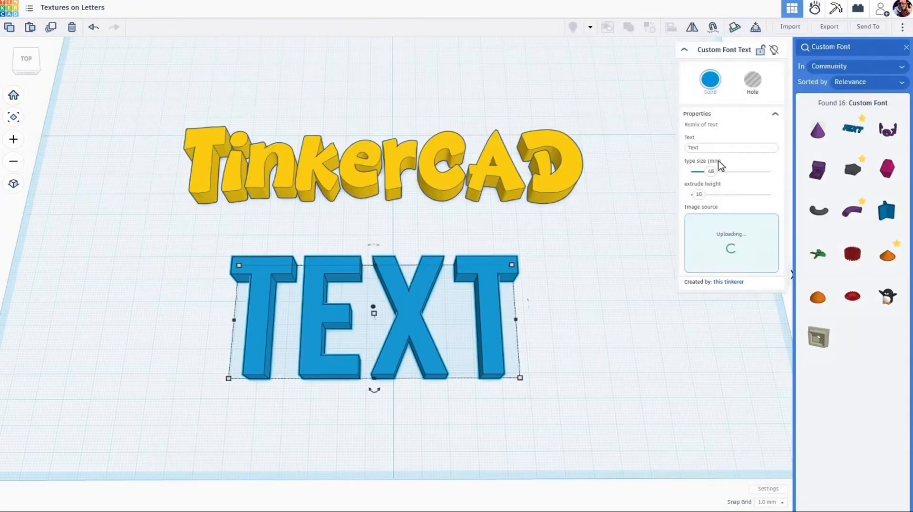
{"action": "left_click", "coordinate": [717, 147]}
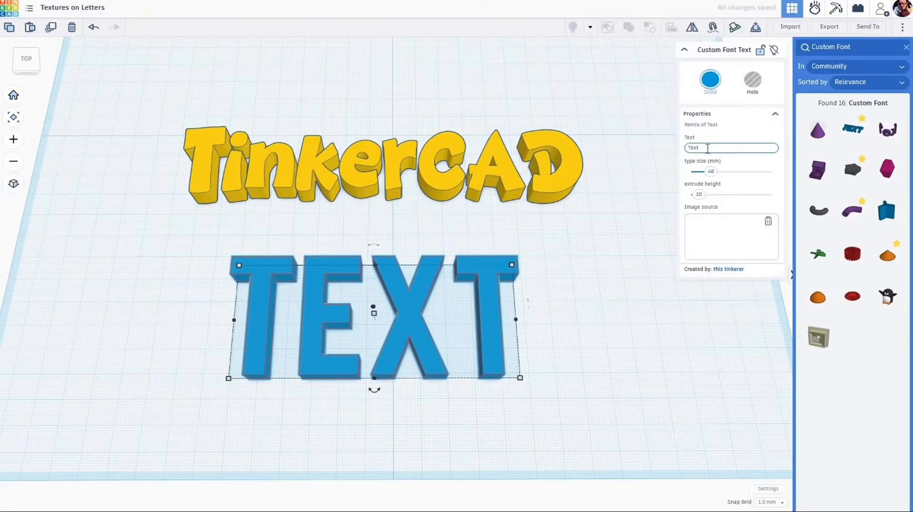
{"action": "left_click_drag", "start_coordinate": [708, 148], "coordinate": [677, 154]}
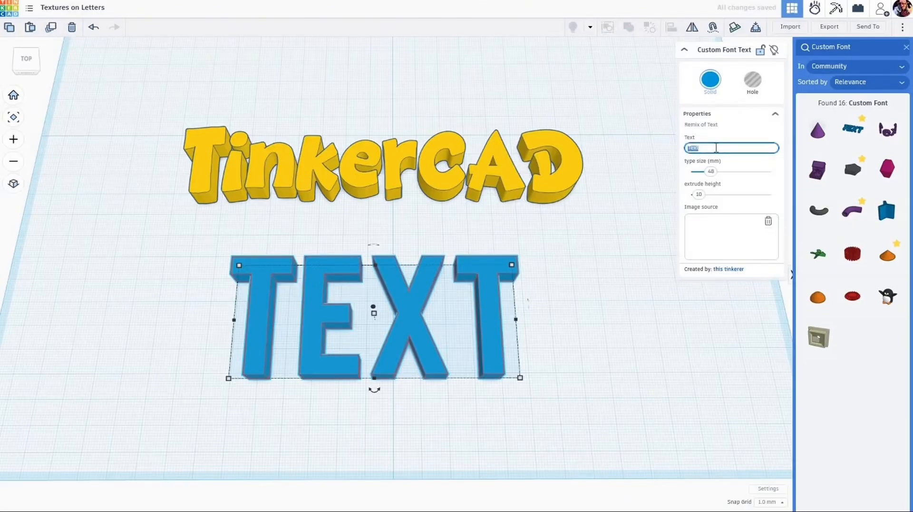
{"action": "type", "text": "TinkerCAD"}
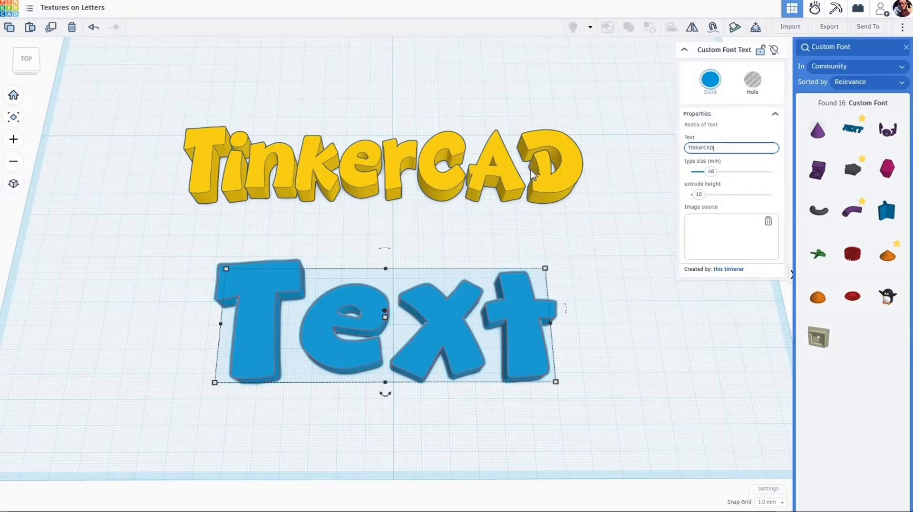
Step: Delete the blue custom font text in front of the yellow TinkerCAD word
{"action": "left_click", "coordinate": [523, 346]}
{"action": "left_click", "coordinate": [523, 349]}
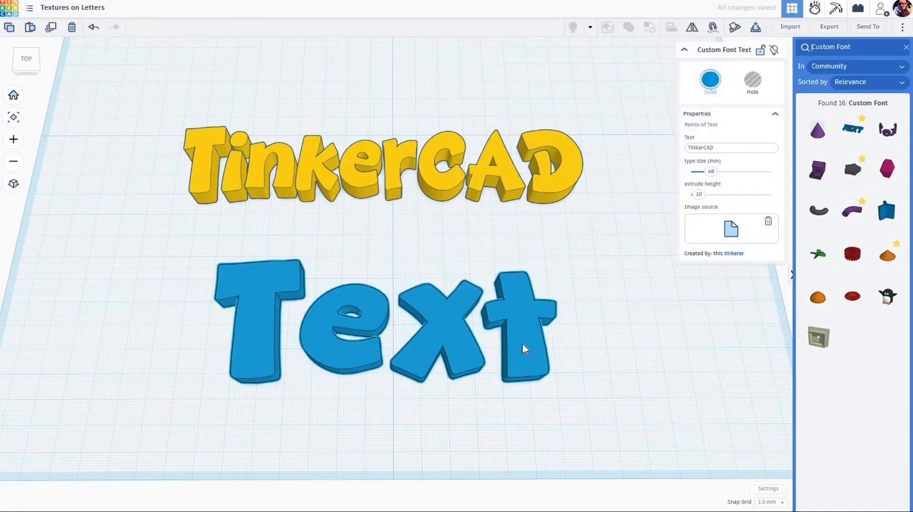
{"action": "key", "text": "Delete"}
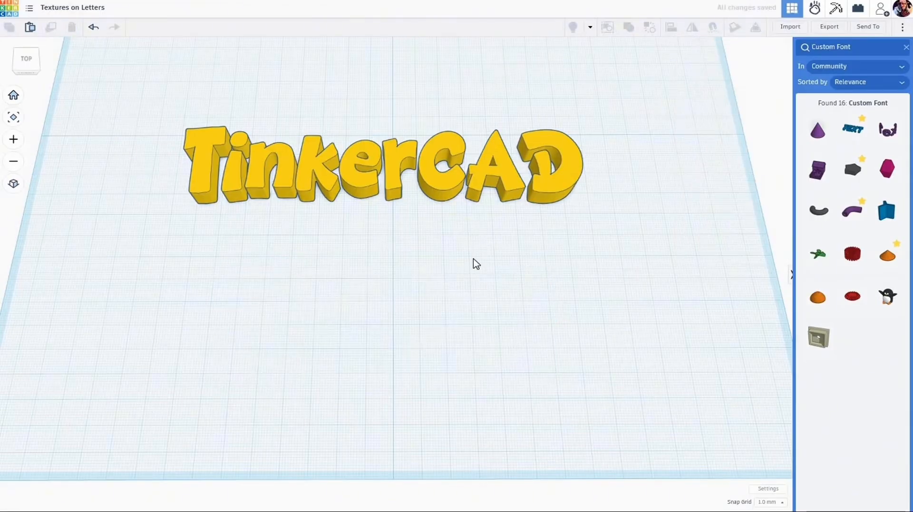
{"action": "middle_click_drag", "start_coordinate": [457, 289], "coordinate": [439, 322]}
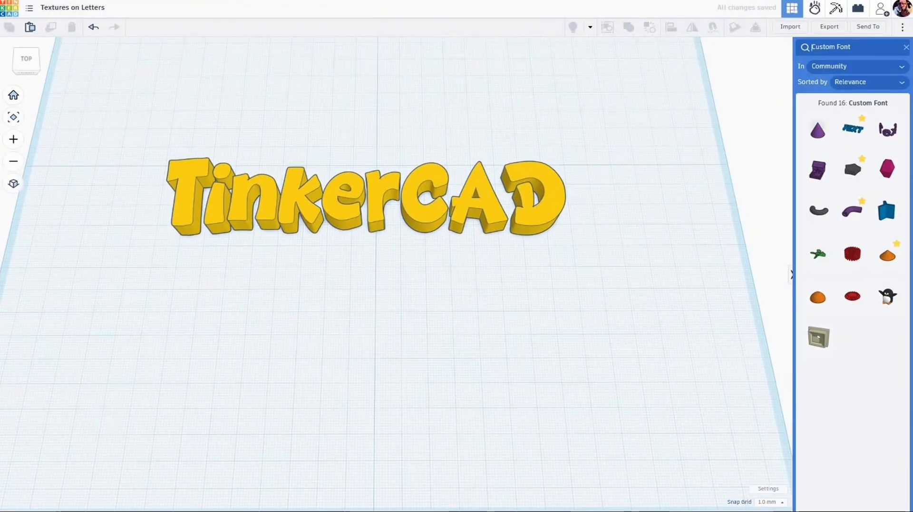
Step: Clear the Custom Font shape search to return to the Basic Shapes library
{"action": "left_click", "coordinate": [906, 46]}
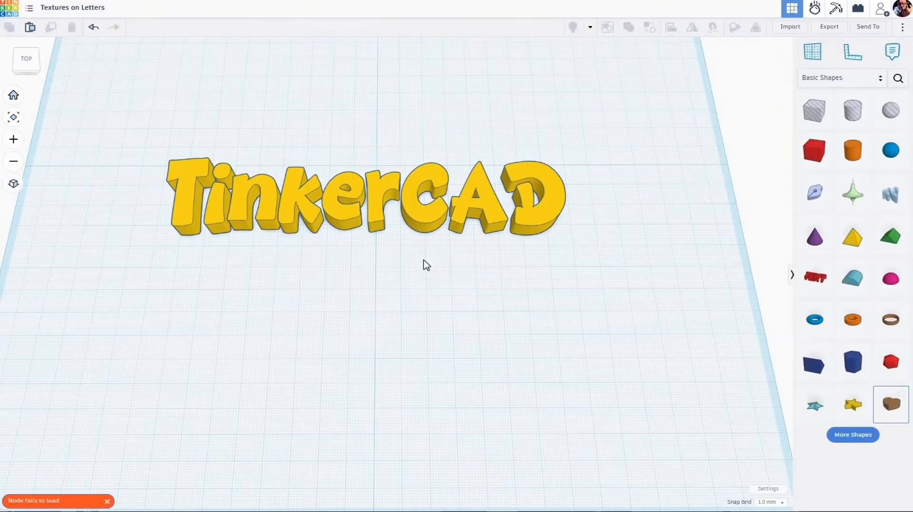
{"action": "left_click", "coordinate": [434, 230]}
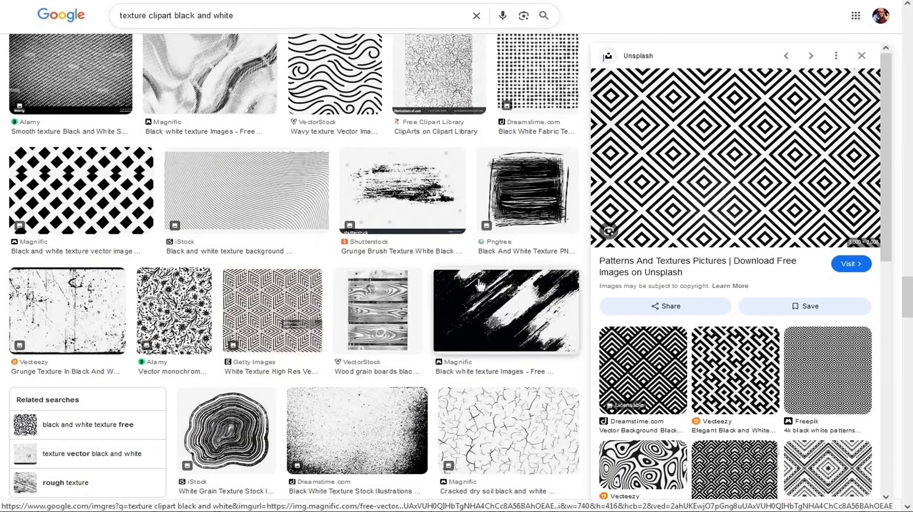
Step: Browse the black-and-white texture clipart results in Google Images and request saving the Unsplash concentric-diamond pattern image
{"action": "scroll", "coordinate": [480, 284], "scroll_direction": "down", "scroll_amount": 10}
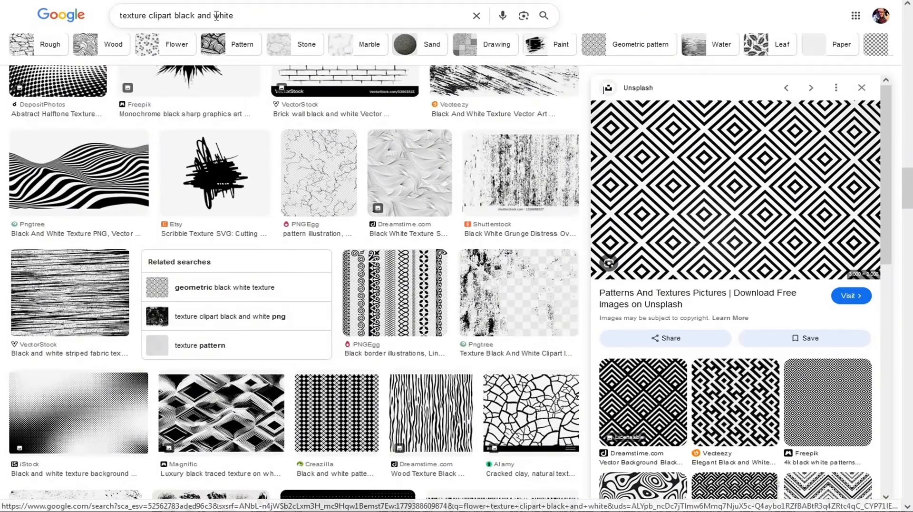
{"action": "scroll", "coordinate": [415, 248], "scroll_direction": "down", "scroll_amount": 1}
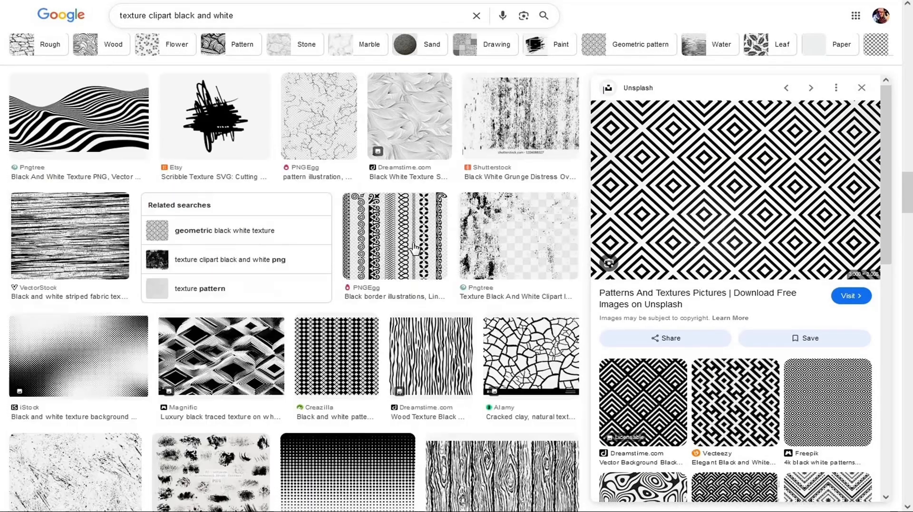
{"action": "scroll", "coordinate": [415, 248], "scroll_direction": "down", "scroll_amount": 15}
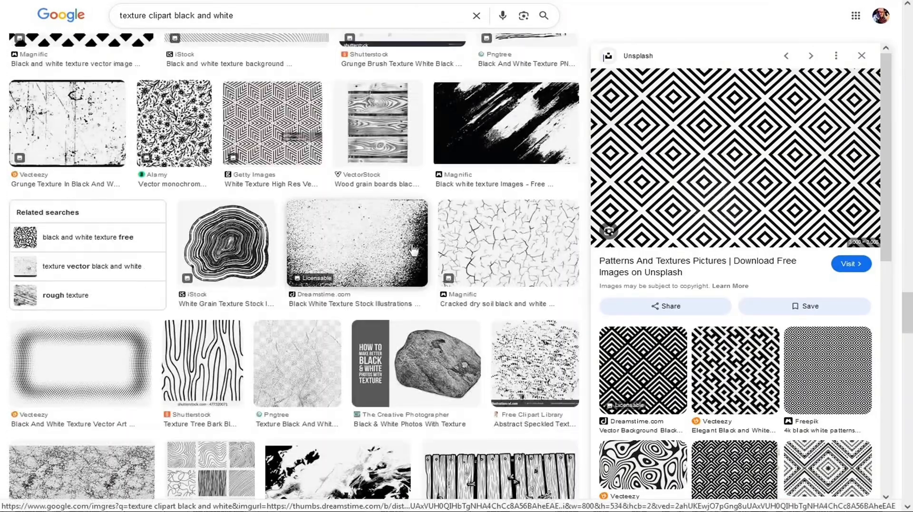
{"action": "right_click", "coordinate": [739, 174]}
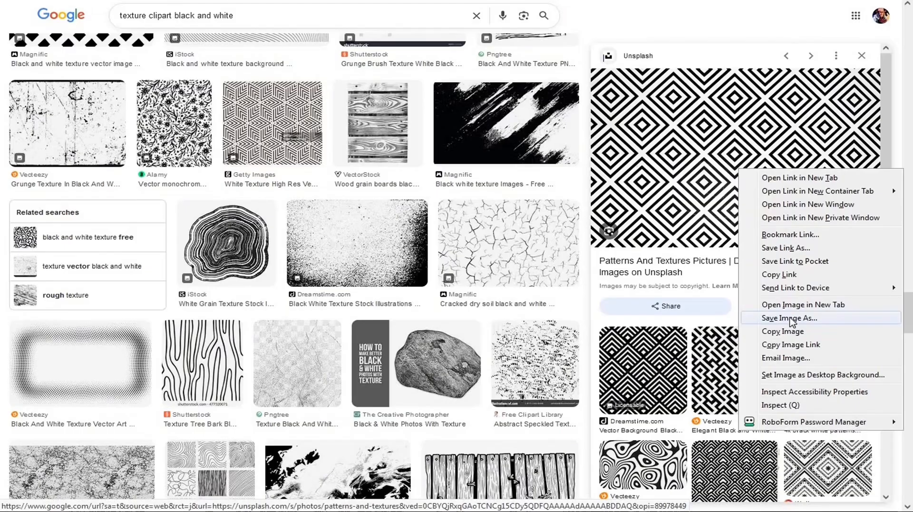
{"action": "left_click", "coordinate": [791, 318]}
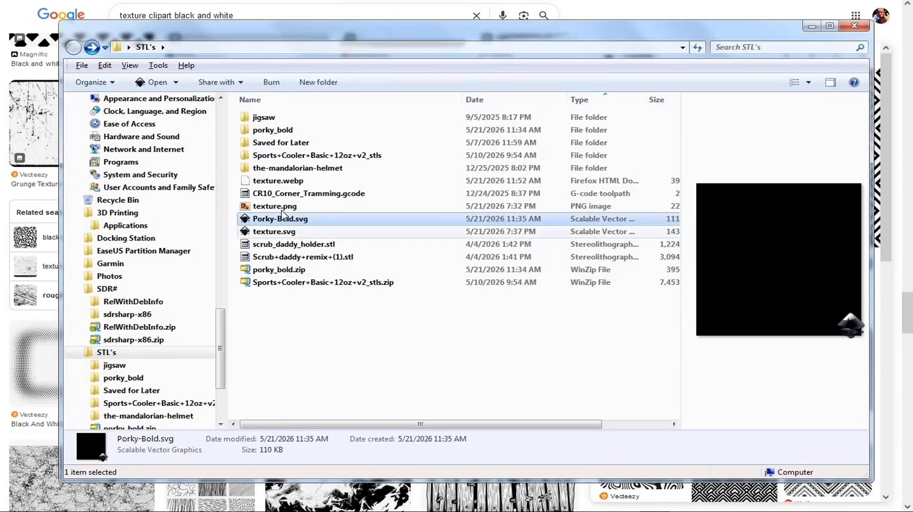
Step: Preview texture.png in the STL's folder, then check Convertio and the existing texture.svg
{"action": "left_click", "coordinate": [284, 208]}
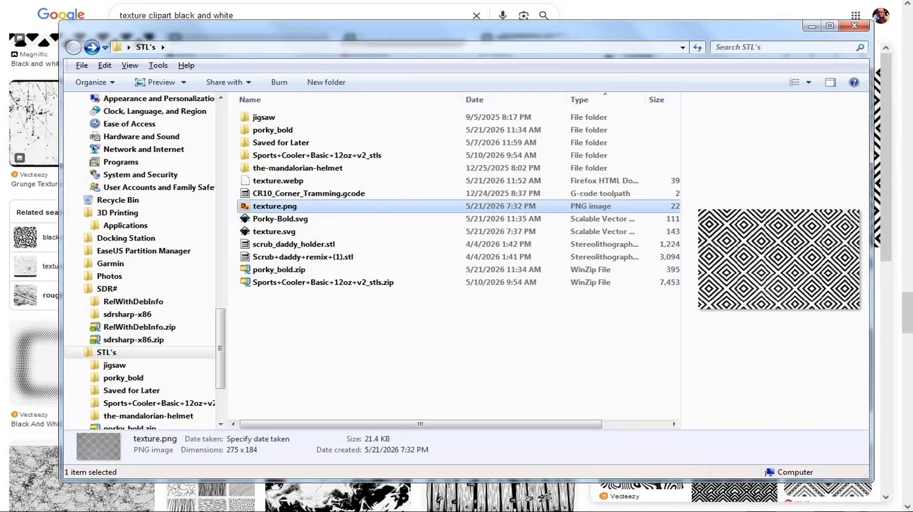
{"action": "left_click", "coordinate": [773, 12]}
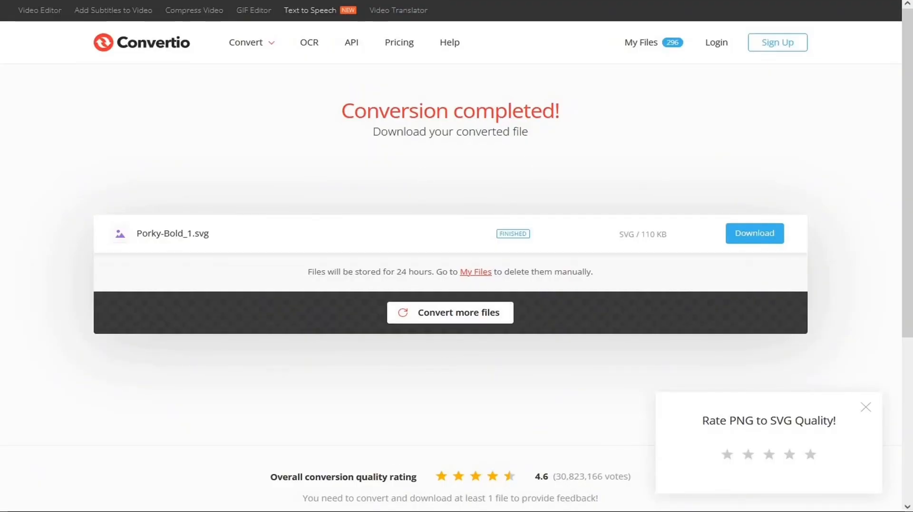
{"action": "left_click", "coordinate": [442, 510]}
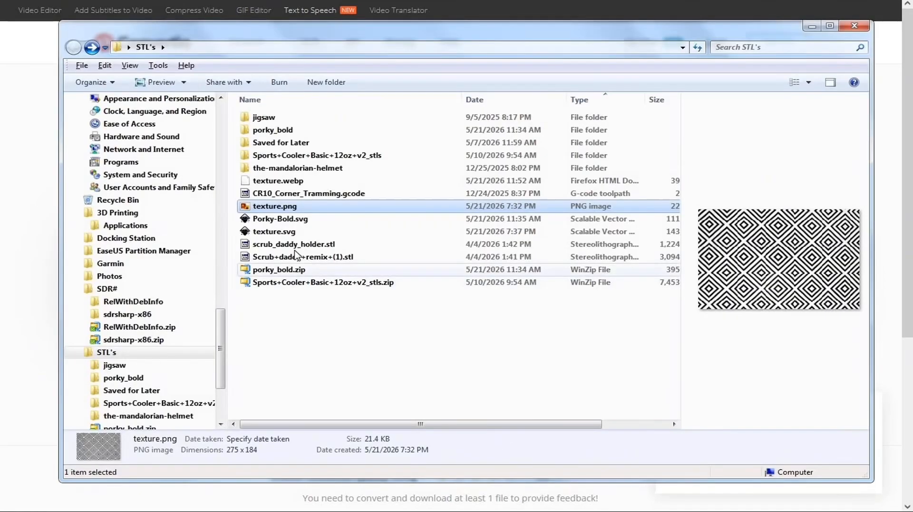
{"action": "left_click", "coordinate": [288, 234]}
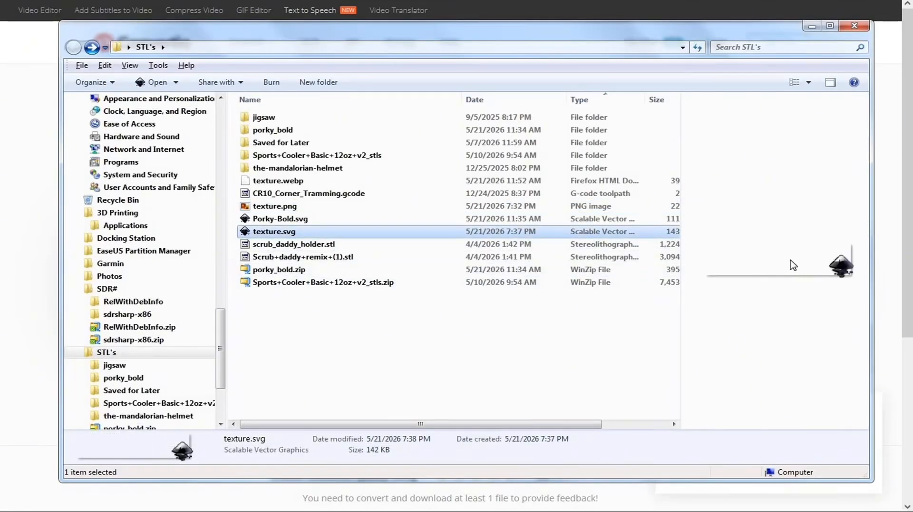
{"action": "left_click", "coordinate": [442, 511]}
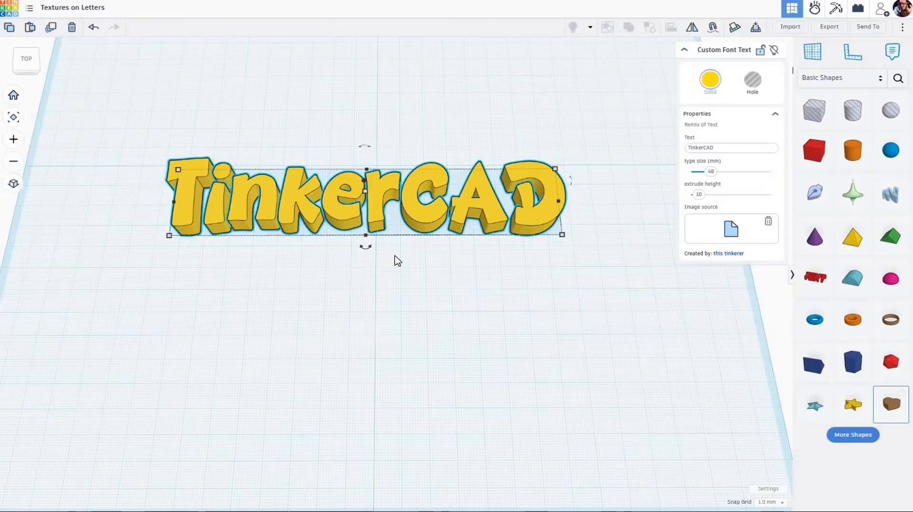
Step: Switch to Tinkercad and import texture.svg from the STL's folder, centred on Art
{"action": "scroll", "coordinate": [414, 300], "scroll_direction": "down", "scroll_amount": 4}
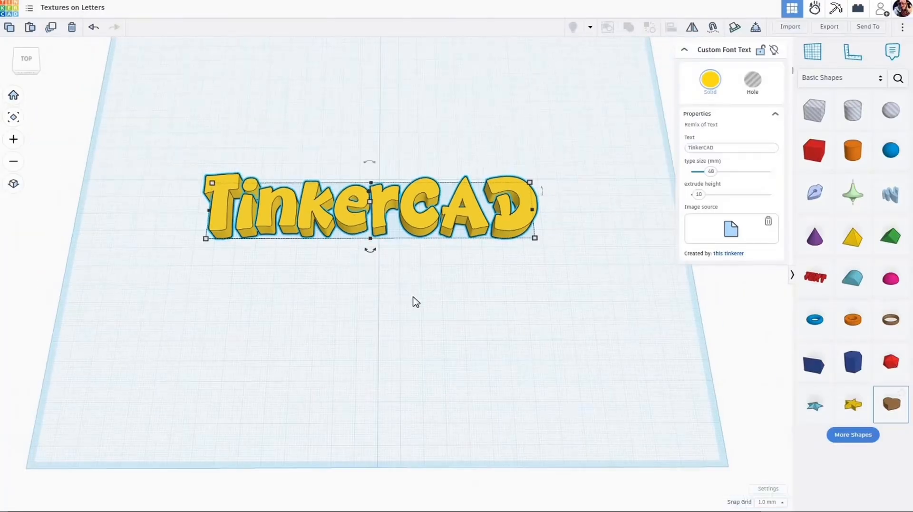
{"action": "left_click", "coordinate": [511, 262]}
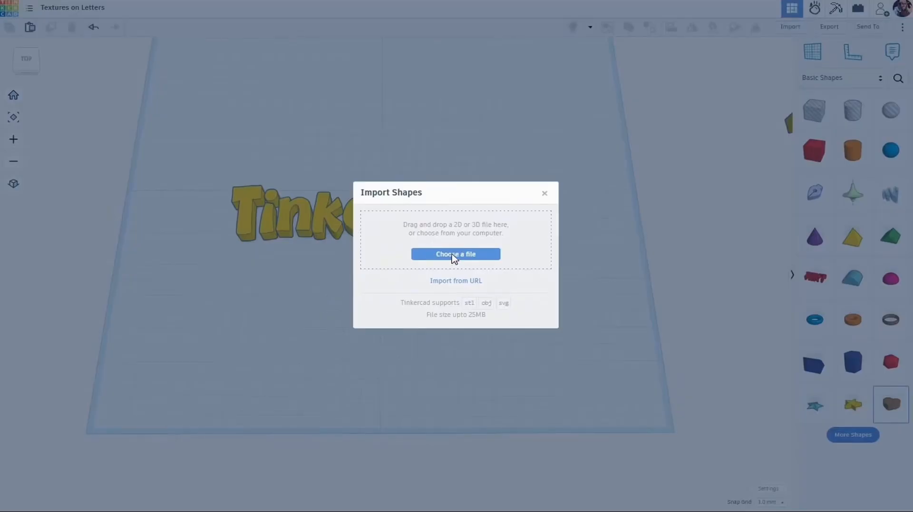
{"action": "left_click", "coordinate": [454, 257]}
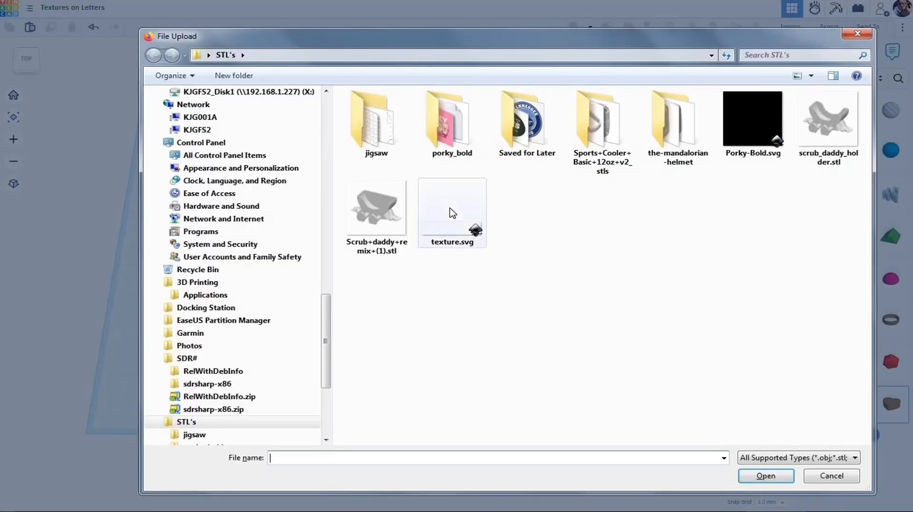
{"action": "left_click", "coordinate": [453, 214]}
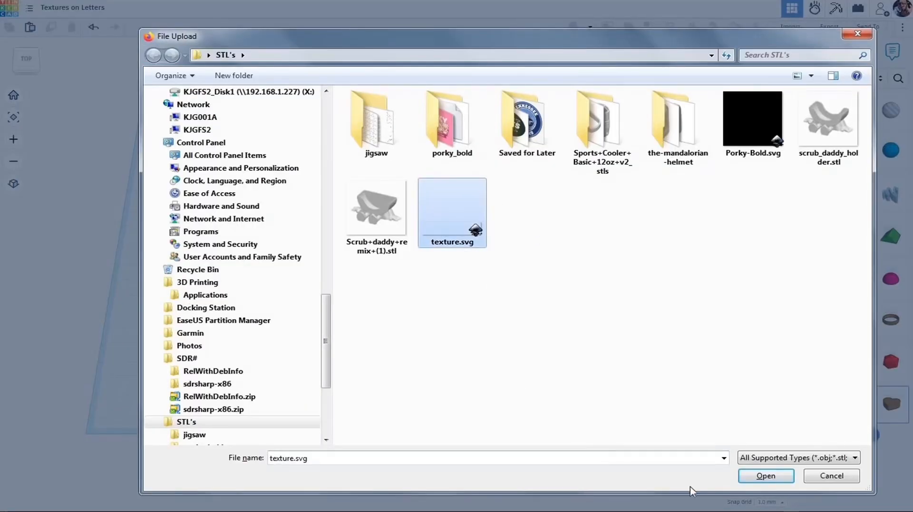
{"action": "left_click", "coordinate": [765, 476]}
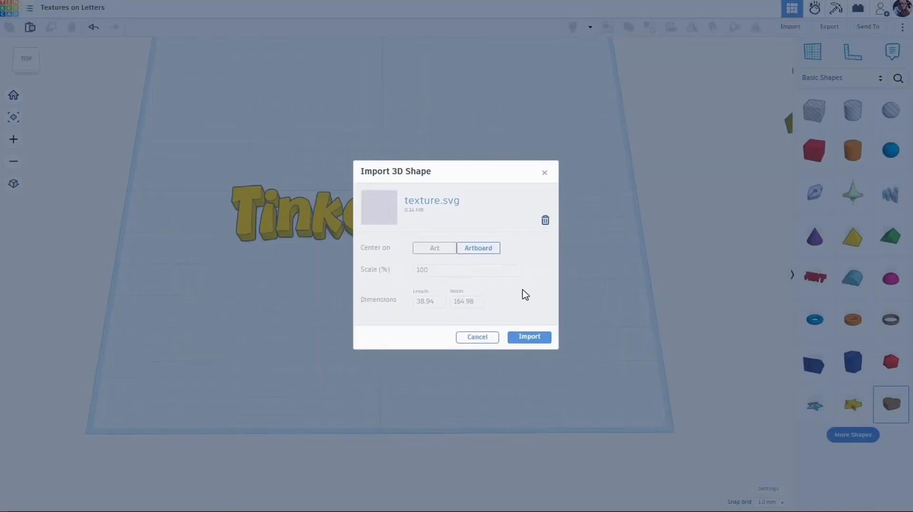
{"action": "left_click", "coordinate": [434, 248]}
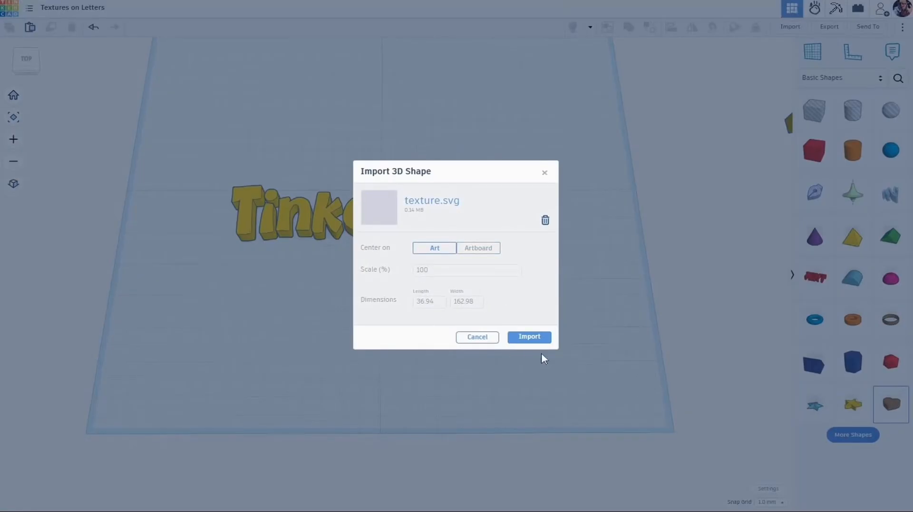
{"action": "left_click", "coordinate": [528, 337]}
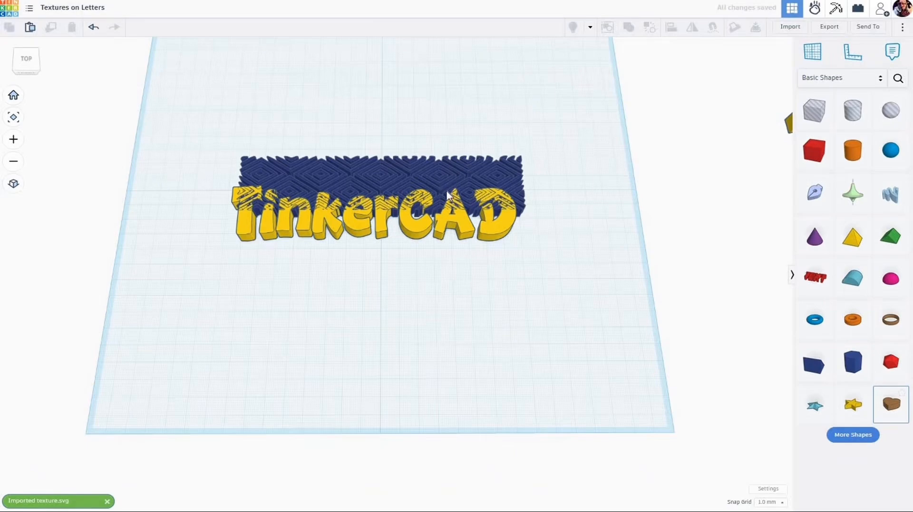
Step: Move the imported texture in front of the TinkerCAD word and place a duplicate of both about 198 mm to the right
{"action": "left_click_drag", "start_coordinate": [450, 169], "coordinate": [447, 261]}
{"action": "scroll", "coordinate": [437, 347], "scroll_direction": "down", "scroll_amount": 5}
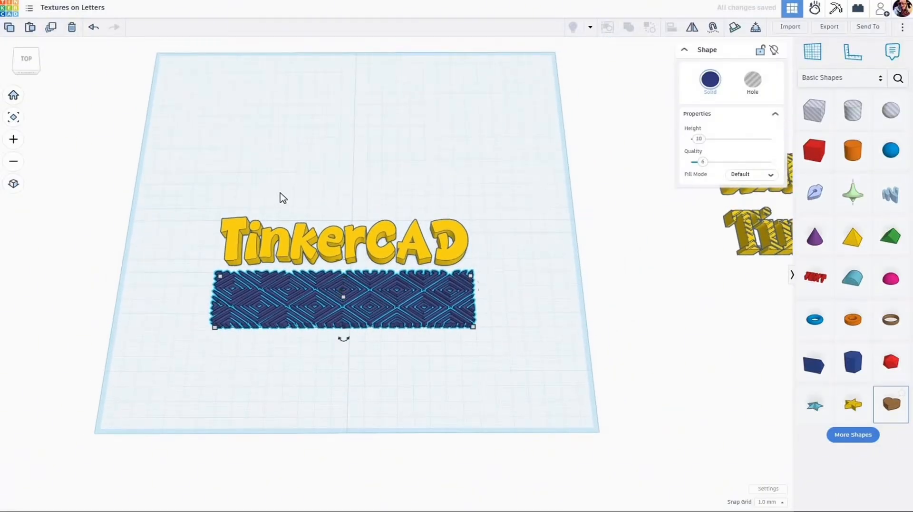
{"action": "left_click_drag", "start_coordinate": [308, 200], "coordinate": [387, 372]}
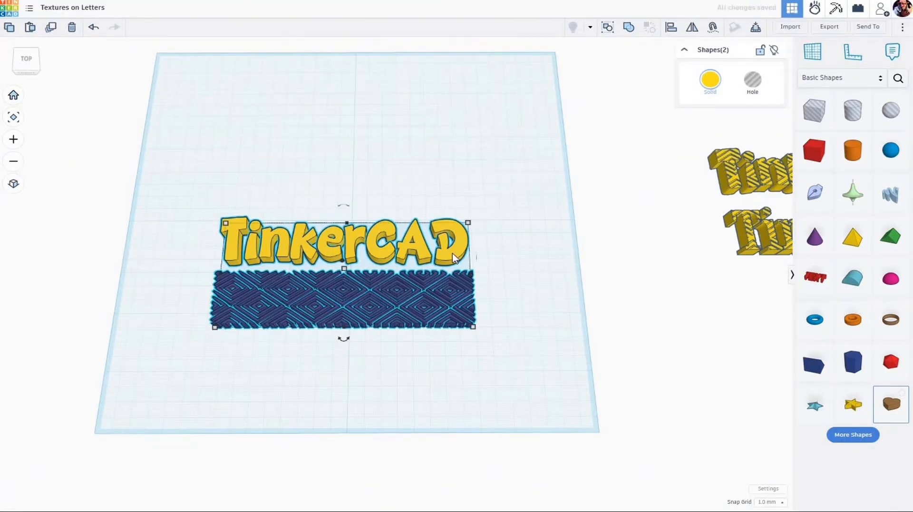
{"action": "left_click_drag", "start_coordinate": [530, 254], "coordinate": [763, 247], "text": "alt"}
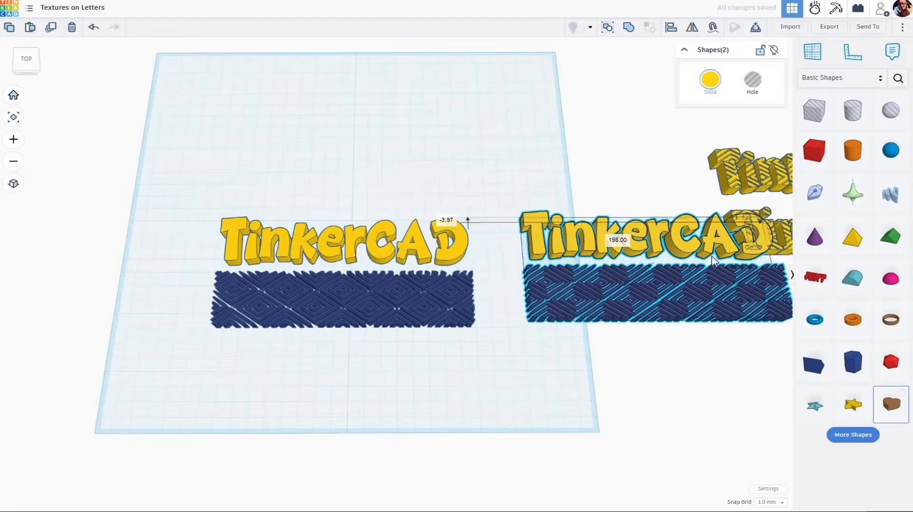
{"action": "left_click", "coordinate": [374, 359]}
Step: Turn the blue texture in front of the original TinkerCAD word into a hole
{"action": "scroll", "coordinate": [376, 357], "scroll_direction": "up", "scroll_amount": 4}
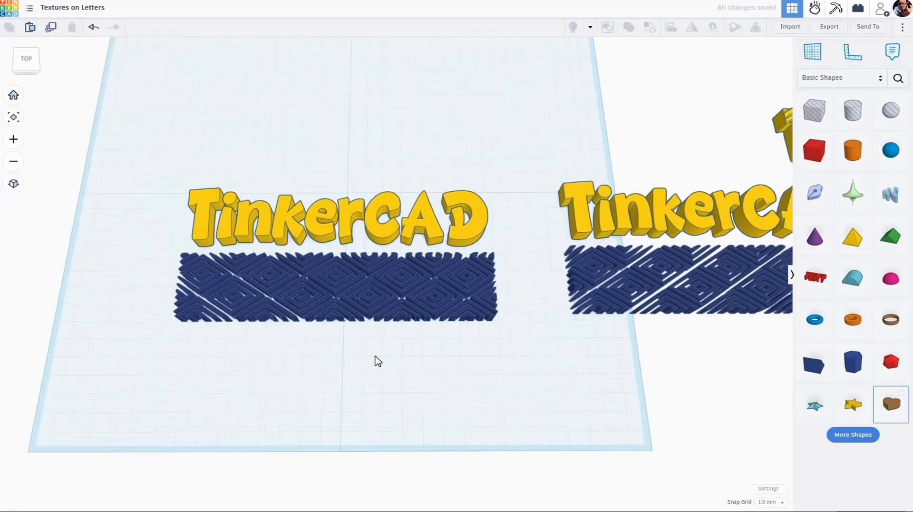
{"action": "scroll", "coordinate": [380, 360], "scroll_direction": "up", "scroll_amount": 2}
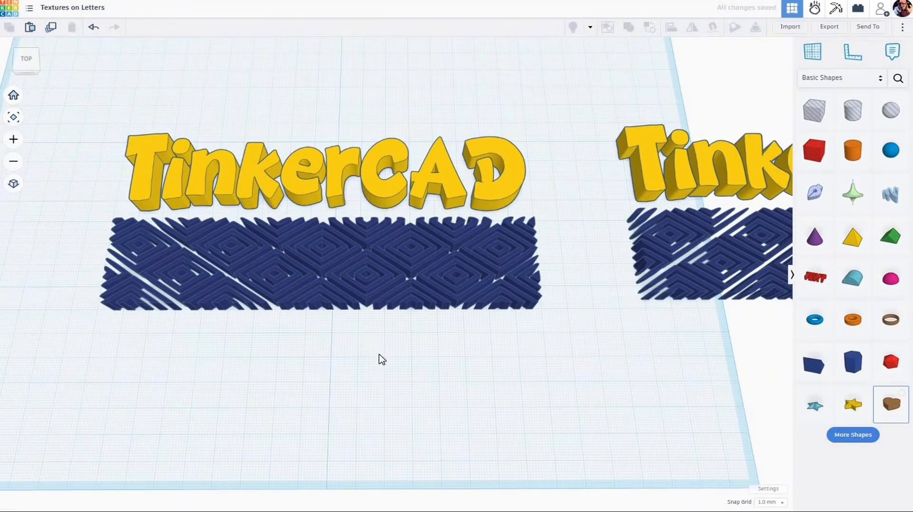
{"action": "right_click_drag", "start_coordinate": [381, 360], "coordinate": [381, 276]}
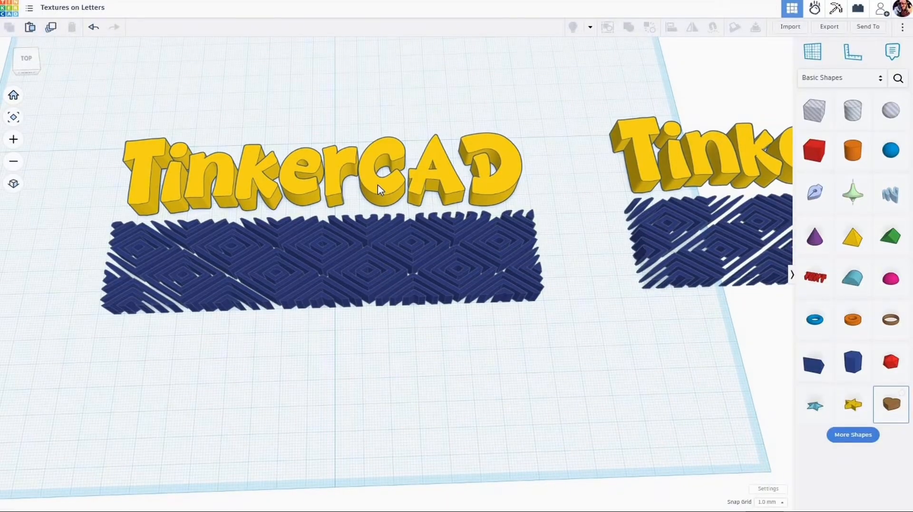
{"action": "scroll", "coordinate": [412, 240], "scroll_direction": "up", "scroll_amount": 1}
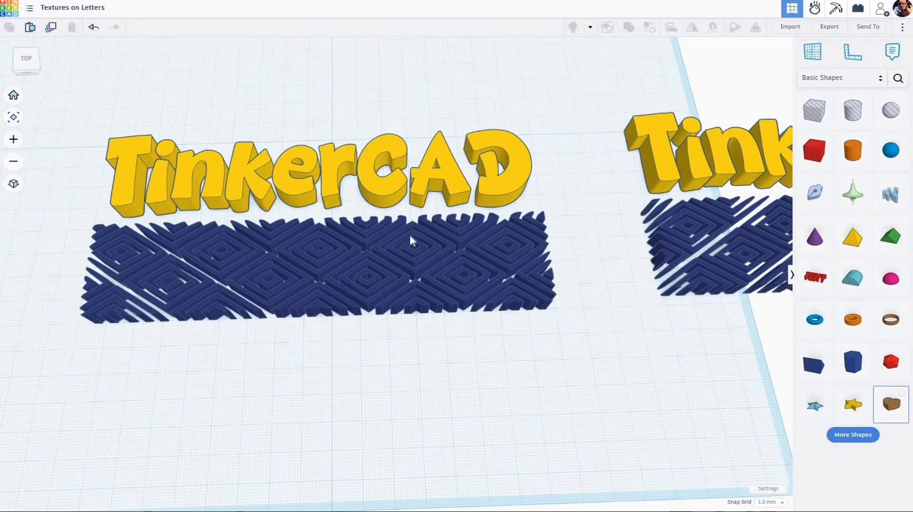
{"action": "left_click", "coordinate": [408, 263]}
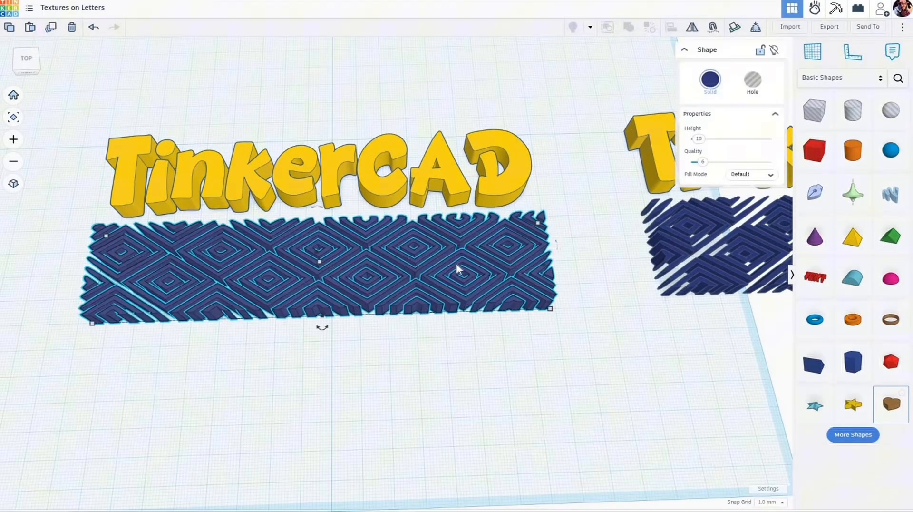
{"action": "left_click", "coordinate": [759, 93]}
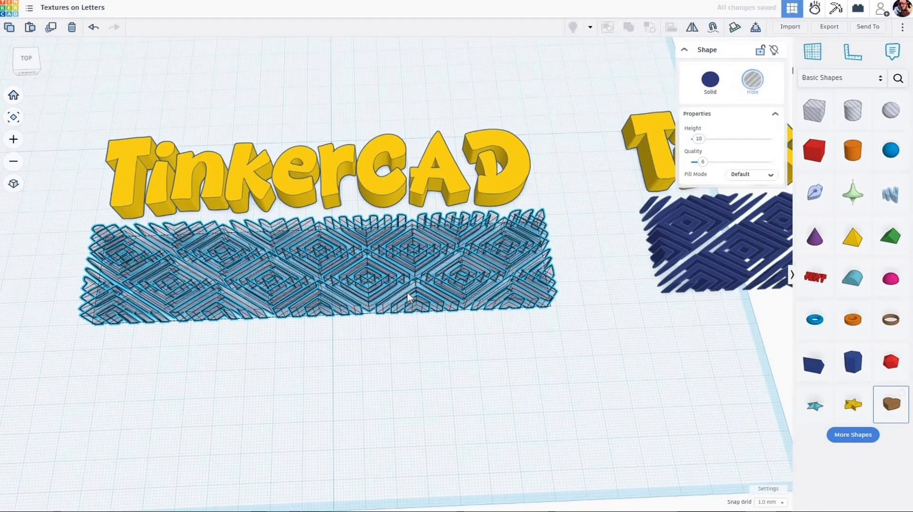
Step: Align the texture hole and the original TinkerCAD word so they are centred on each other front to back
{"action": "right_click_drag", "start_coordinate": [407, 298], "coordinate": [487, 280]}
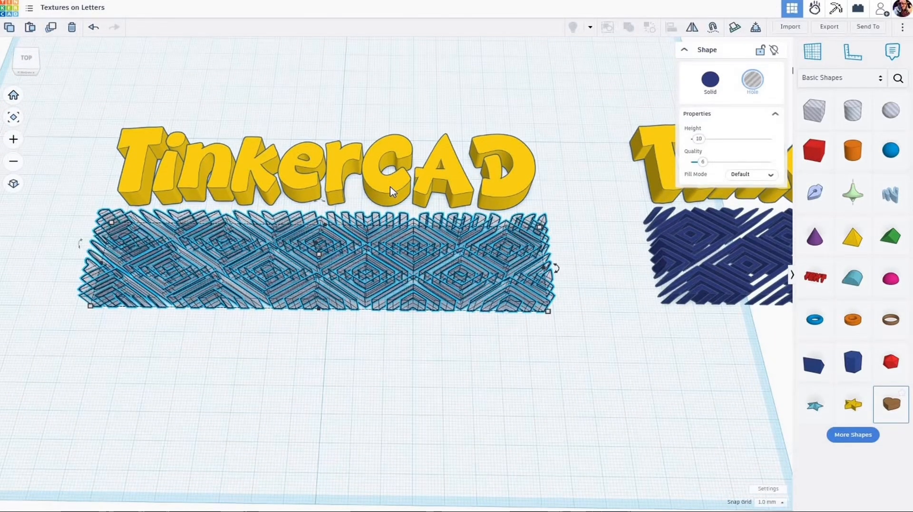
{"action": "left_click", "coordinate": [391, 192], "text": "shift"}
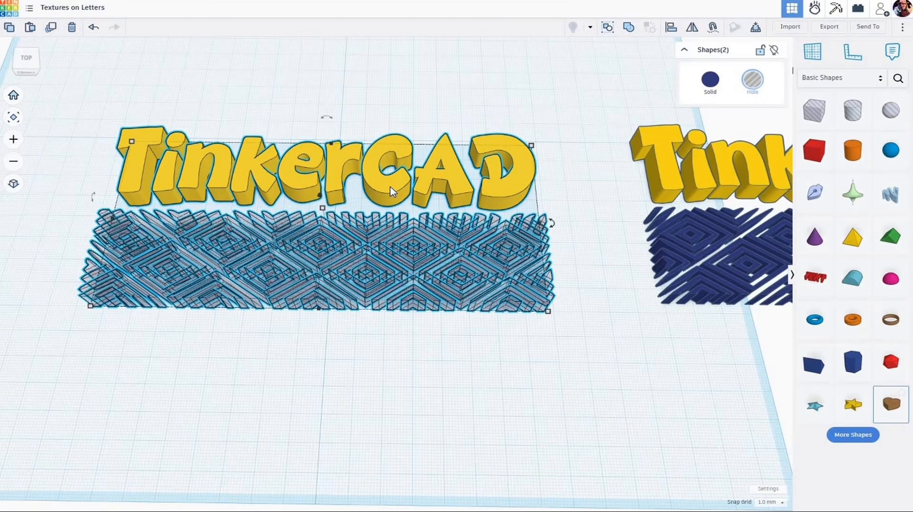
{"action": "key", "text": "l"}
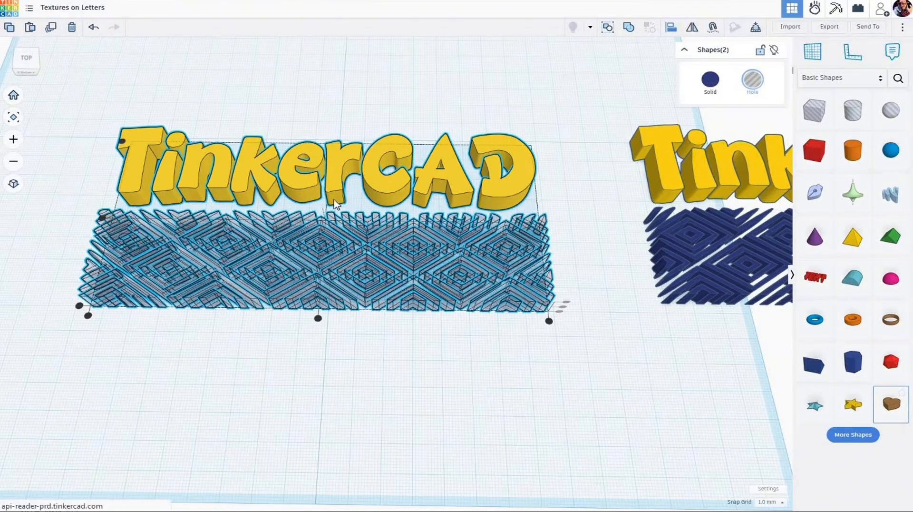
{"action": "left_click", "coordinate": [102, 217]}
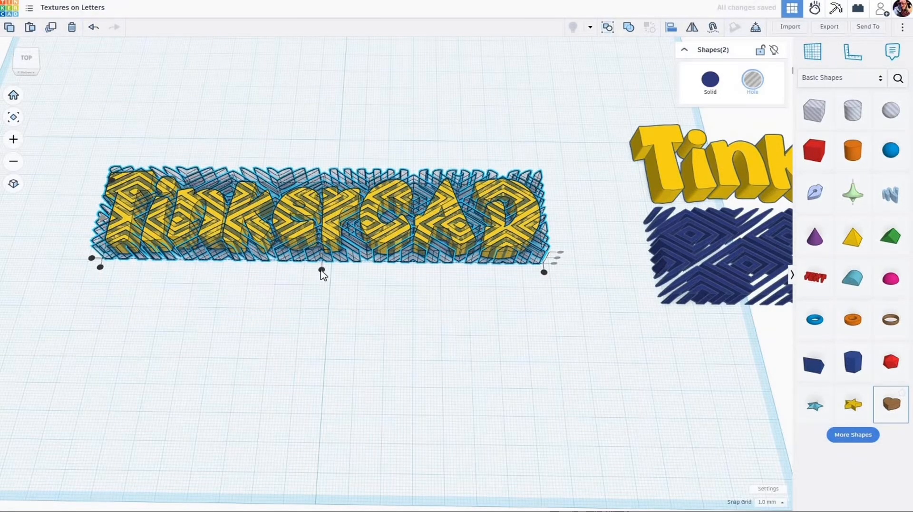
{"action": "left_click", "coordinate": [365, 299]}
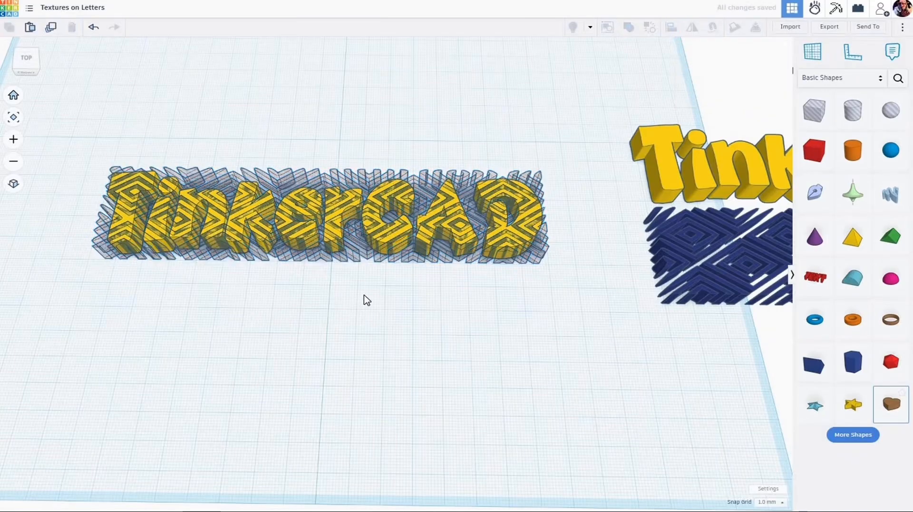
Step: Raise the texture hole 33 mm straight up above the TinkerCAD letters
{"action": "right_click_drag", "start_coordinate": [365, 300], "coordinate": [357, 253]}
{"action": "left_click", "coordinate": [357, 253]}
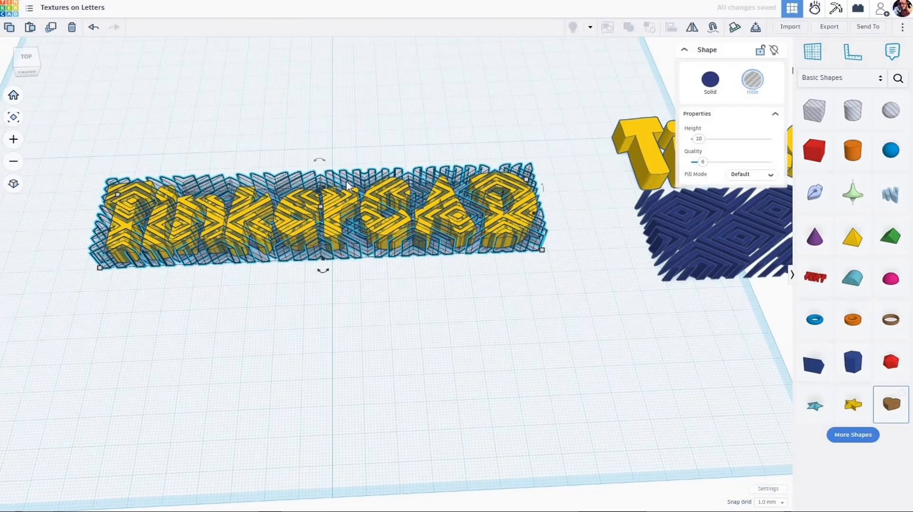
{"action": "left_click", "coordinate": [408, 259]}
{"action": "left_click", "coordinate": [340, 207]}
{"action": "key", "text": "ctrl+Up"}
{"action": "key", "text": "ctrl+Up"}
{"action": "key", "text": "ctrl+Up"}
{"action": "key", "text": "ctrl+Up"}
{"action": "key", "text": "ctrl+Up"}
{"action": "key", "text": "ctrl+Up"}
{"action": "key", "text": "ctrl+Up"}
{"action": "key", "text": "ctrl+Up"}
{"action": "key", "text": "ctrl+Up"}
{"action": "key", "text": "ctrl+Up"}
{"action": "key", "text": "ctrl+Up"}
{"action": "key", "text": "ctrl+Up"}
{"action": "key", "text": "ctrl+Up"}
{"action": "key", "text": "ctrl+Up"}
{"action": "key", "text": "ctrl+Up"}
{"action": "key", "text": "ctrl+Up"}
{"action": "key", "text": "ctrl+Up"}
{"action": "key", "text": "ctrl+Up"}
{"action": "key", "text": "ctrl+Up"}
{"action": "key", "text": "ctrl+Up"}
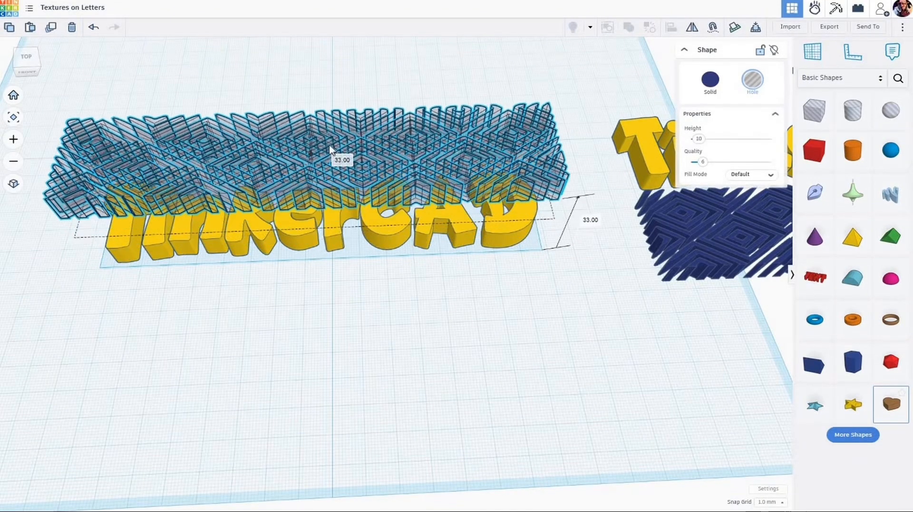
Step: Place a workplane on the top face of the TinkerCAD letters and drop the texture hole onto it
{"action": "right_click_drag", "start_coordinate": [381, 275], "coordinate": [382, 261]}
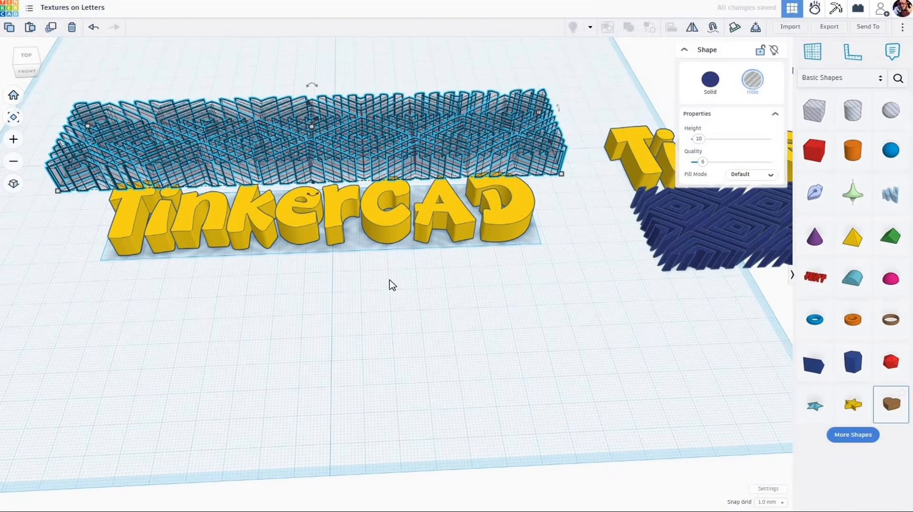
{"action": "key", "text": "w"}
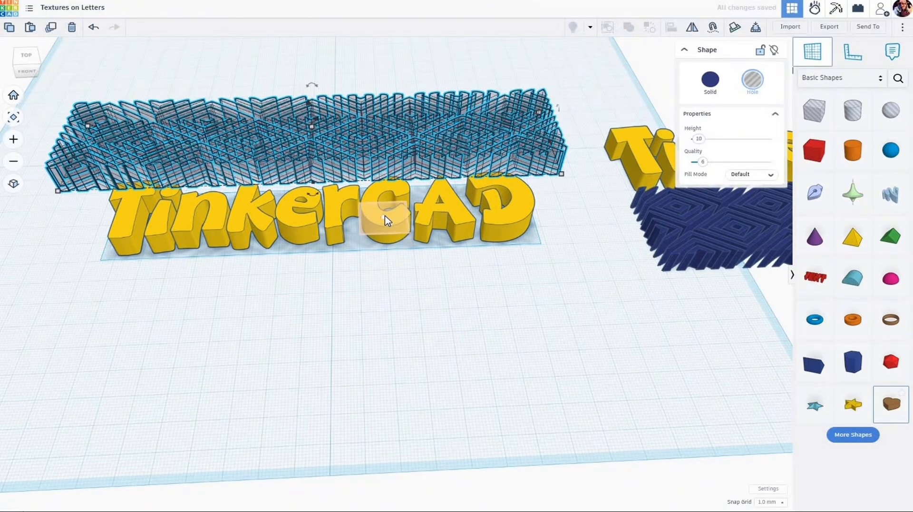
{"action": "scroll", "coordinate": [386, 219], "scroll_direction": "up", "scroll_amount": 1}
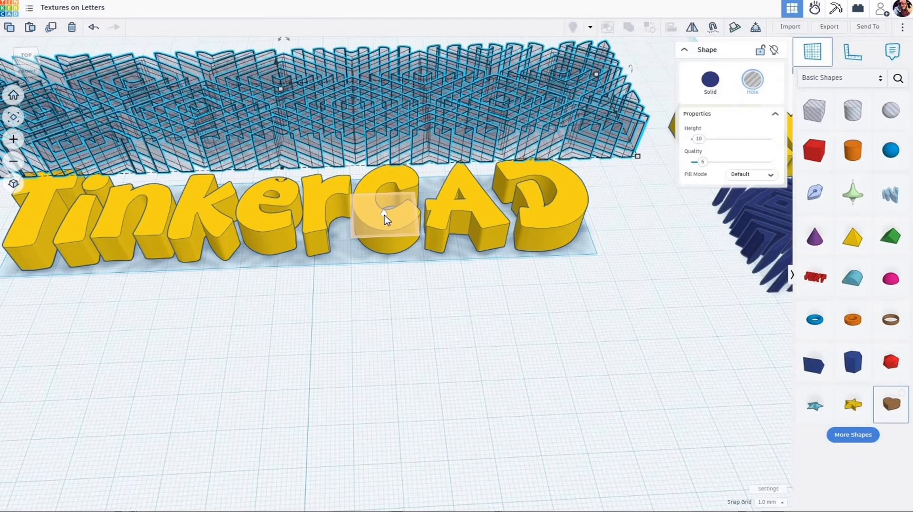
{"action": "left_click", "coordinate": [385, 216]}
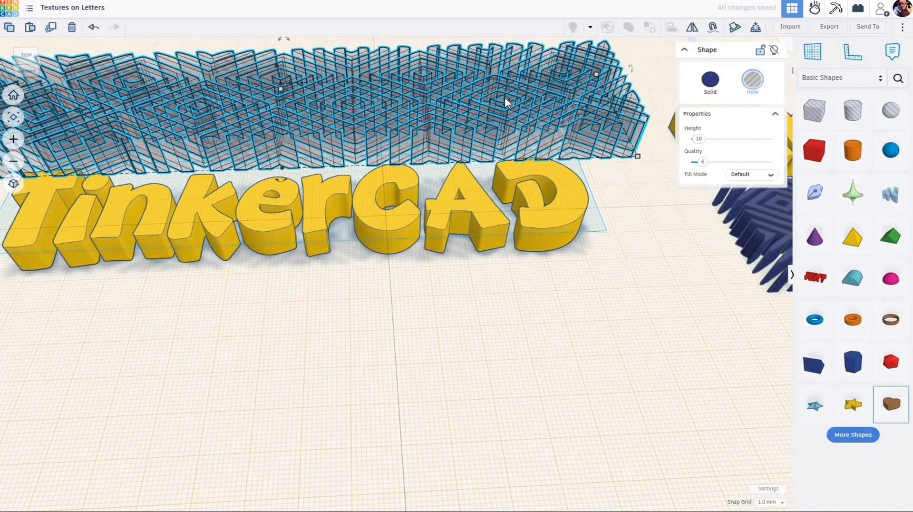
{"action": "key", "text": "d"}
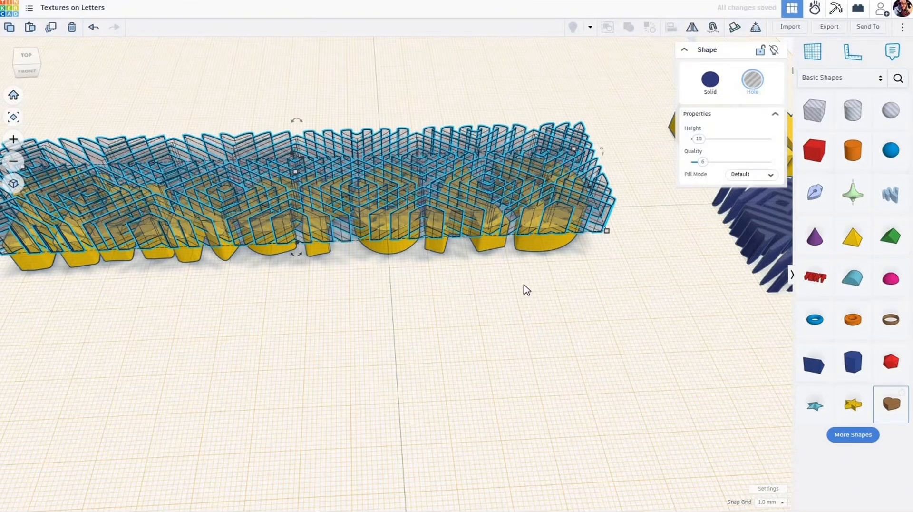
Step: Set the snap grid to 0.5 mm and lower the texture hole 0.5 mm into the letter tops
{"action": "left_click", "coordinate": [784, 503]}
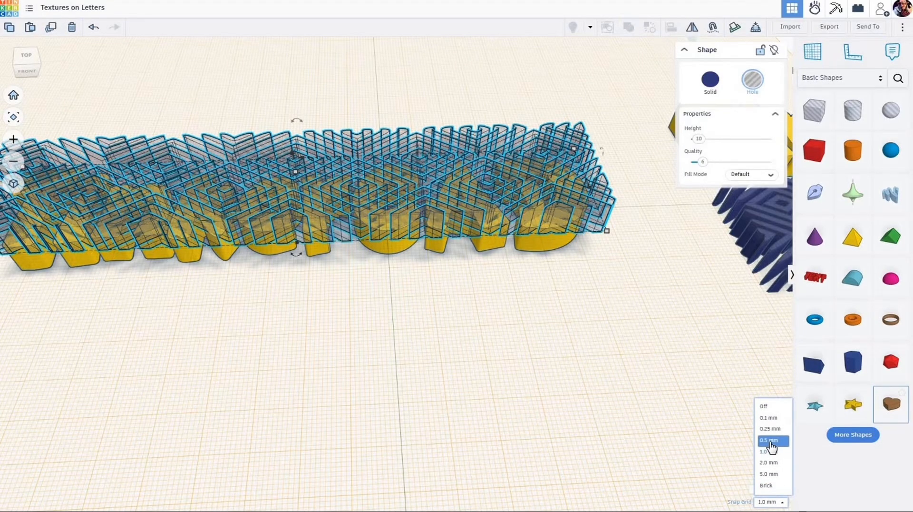
{"action": "left_click", "coordinate": [770, 442]}
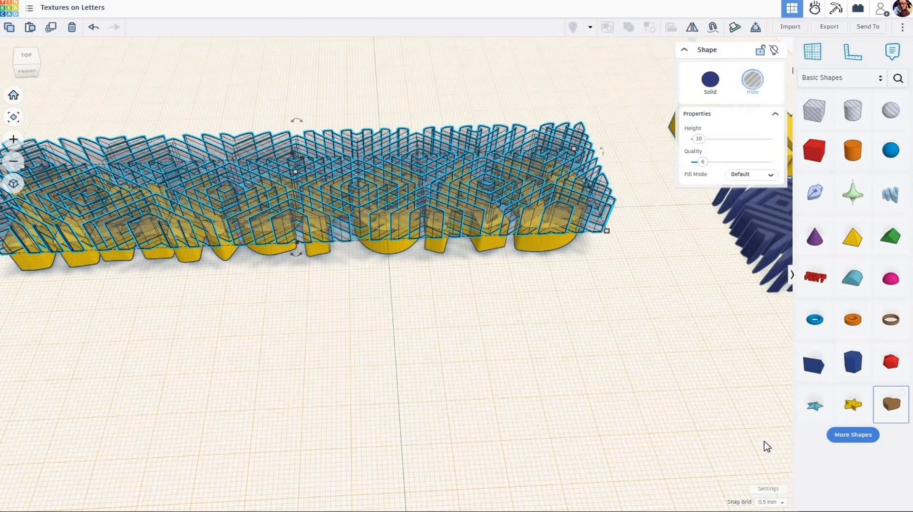
{"action": "key", "text": "ctrl+Down"}
{"action": "left_click", "coordinate": [430, 314]}
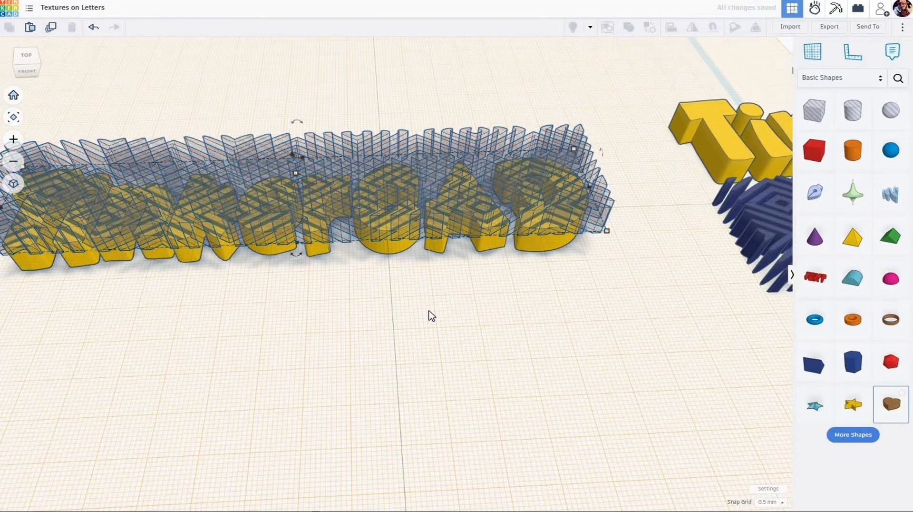
Step: Group the texture hole with the original TinkerCAD word to cut the diamond pattern into the letters
{"action": "scroll", "coordinate": [300, 328], "scroll_direction": "down", "scroll_amount": 3}
{"action": "scroll", "coordinate": [301, 325], "scroll_direction": "down", "scroll_amount": 1}
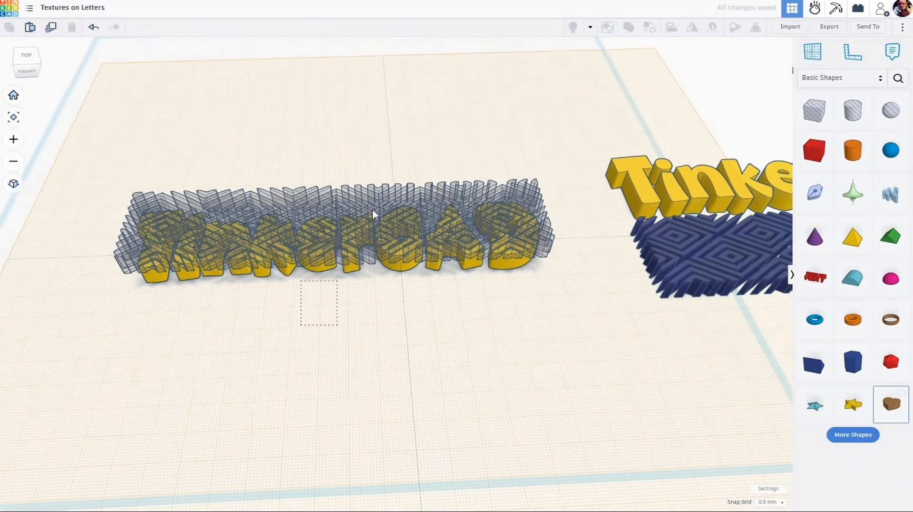
{"action": "left_click_drag", "start_coordinate": [374, 211], "coordinate": [374, 210]}
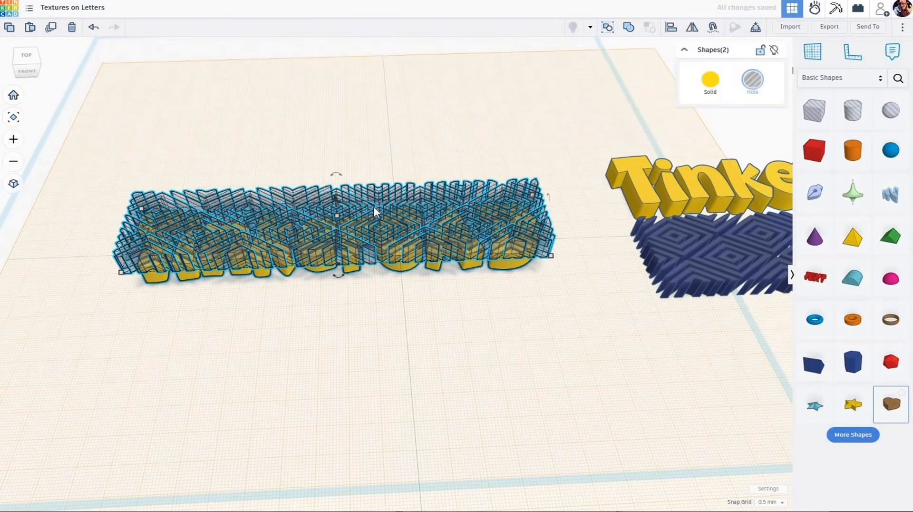
{"action": "key", "text": "ctrl+g"}
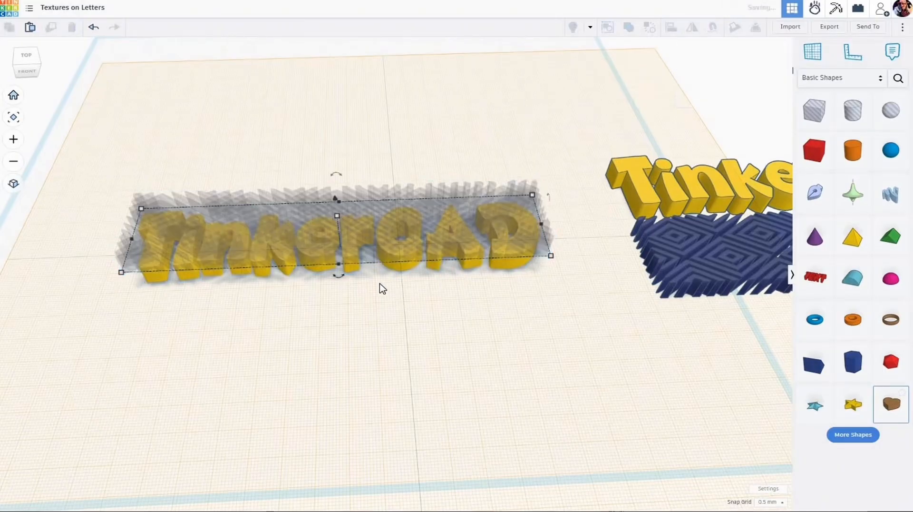
{"action": "scroll", "coordinate": [370, 261], "scroll_direction": "up", "scroll_amount": 4}
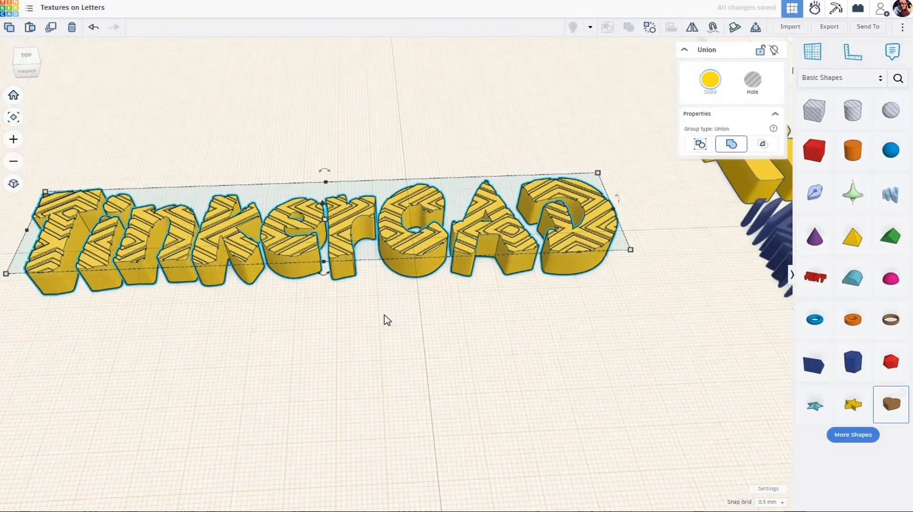
Step: Return the workplane to the base grid
{"action": "key", "text": "w"}
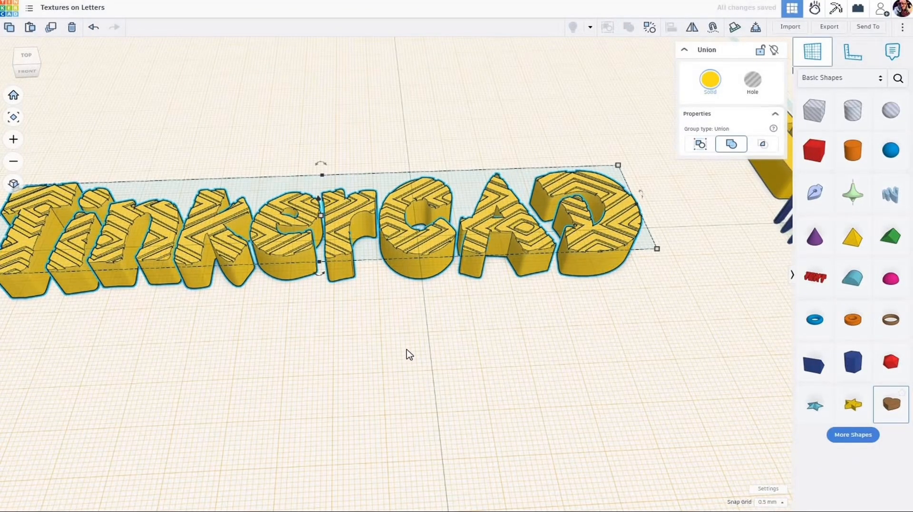
{"action": "scroll", "coordinate": [401, 354], "scroll_direction": "down", "scroll_amount": 3}
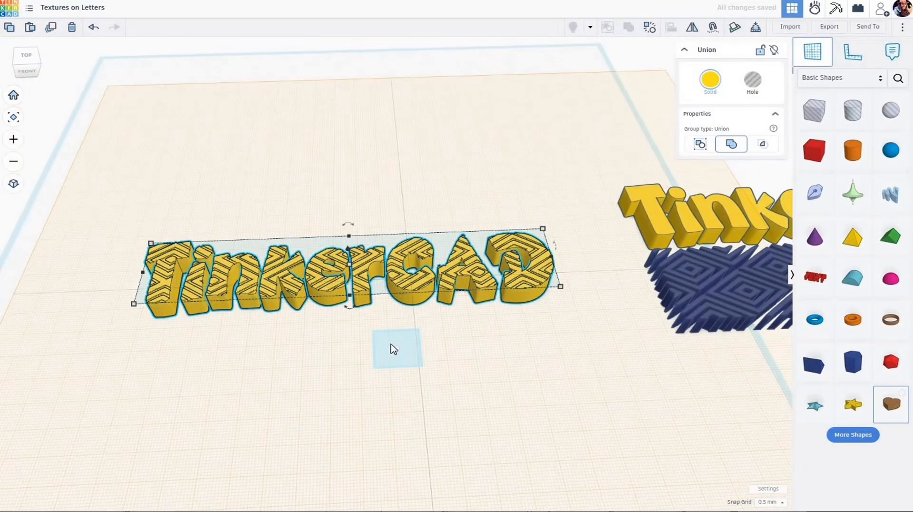
{"action": "left_click", "coordinate": [382, 343]}
Step: Inspect the cut pattern up close and move the textured TinkerCAD word off the left side of the base grid
{"action": "scroll", "coordinate": [384, 337], "scroll_direction": "up", "scroll_amount": 5}
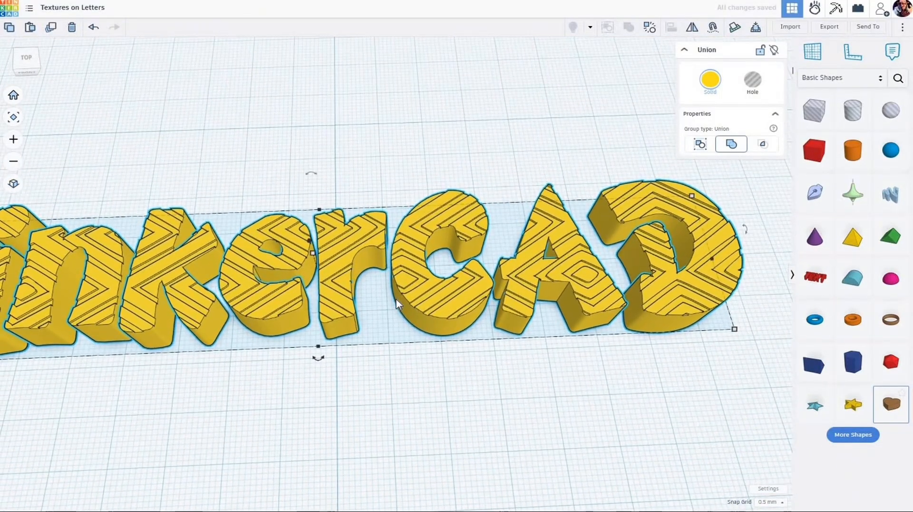
{"action": "scroll", "coordinate": [396, 304], "scroll_direction": "up", "scroll_amount": 1}
{"action": "scroll", "coordinate": [396, 295], "scroll_direction": "up", "scroll_amount": 3}
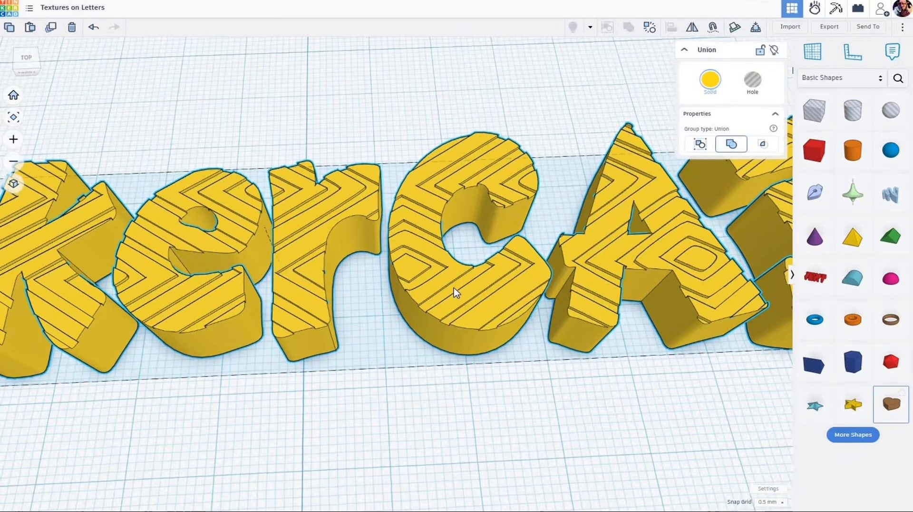
{"action": "right_click_drag", "start_coordinate": [453, 288], "coordinate": [403, 344]}
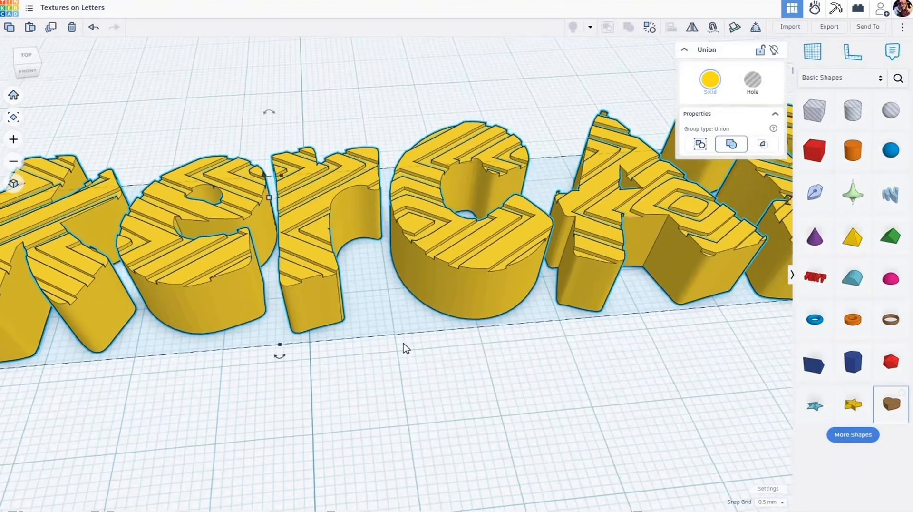
{"action": "scroll", "coordinate": [403, 344], "scroll_direction": "down", "scroll_amount": 8}
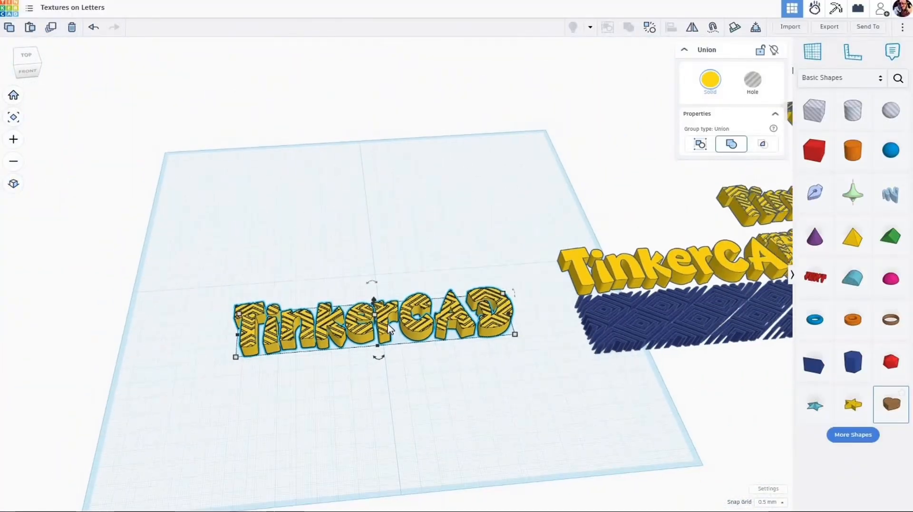
{"action": "left_click_drag", "start_coordinate": [389, 328], "coordinate": [42, 226]}
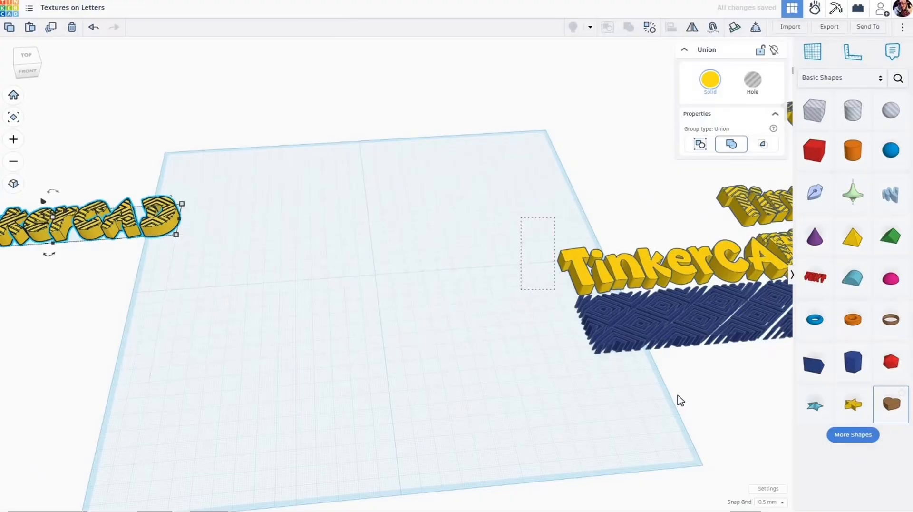
Step: Move the plain TinkerCAD word and its blue texture together about 193 mm left and 17.5 mm forward onto the base grid
{"action": "left_click_drag", "start_coordinate": [678, 396], "coordinate": [678, 397]}
{"action": "left_click_drag", "start_coordinate": [683, 312], "coordinate": [382, 415]}
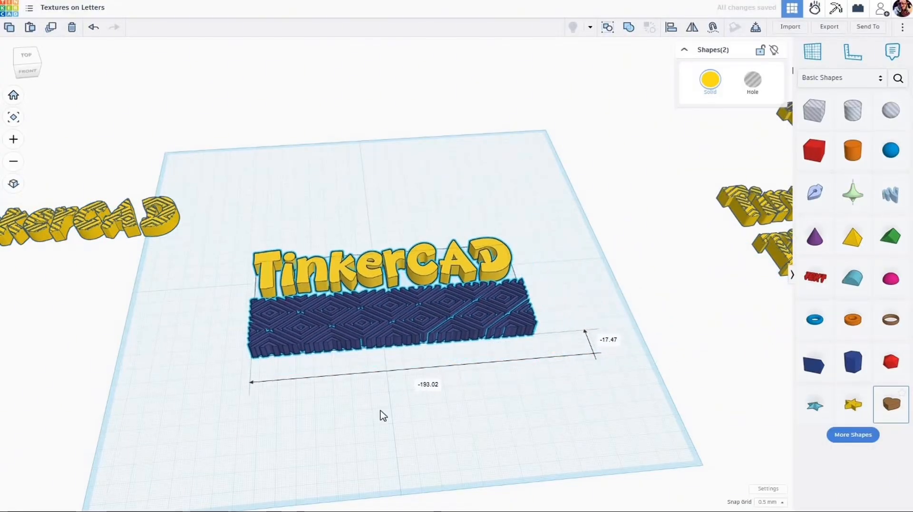
{"action": "left_click", "coordinate": [388, 374]}
{"action": "scroll", "coordinate": [390, 366], "scroll_direction": "up", "scroll_amount": 2}
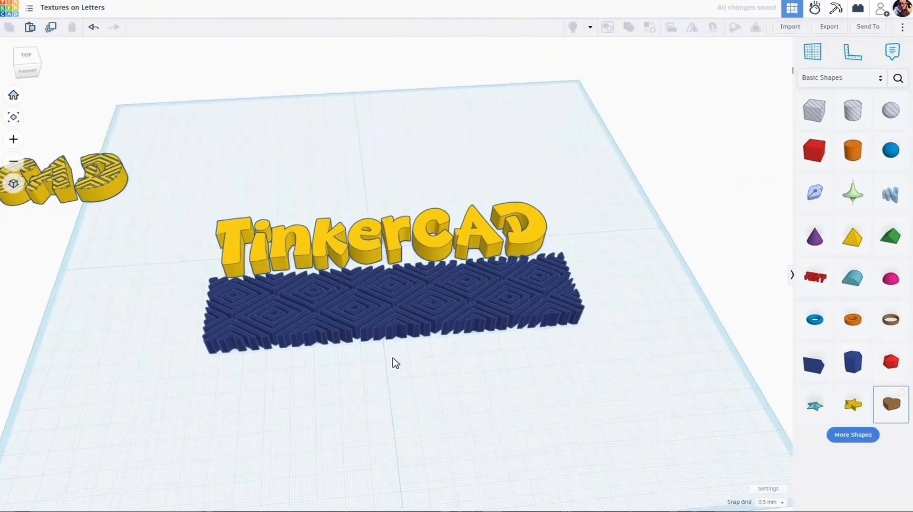
Step: Set the height of the blue texture in front of the plain TinkerCAD word to 0.5 mm
{"action": "right_click_drag", "start_coordinate": [394, 366], "coordinate": [419, 318]}
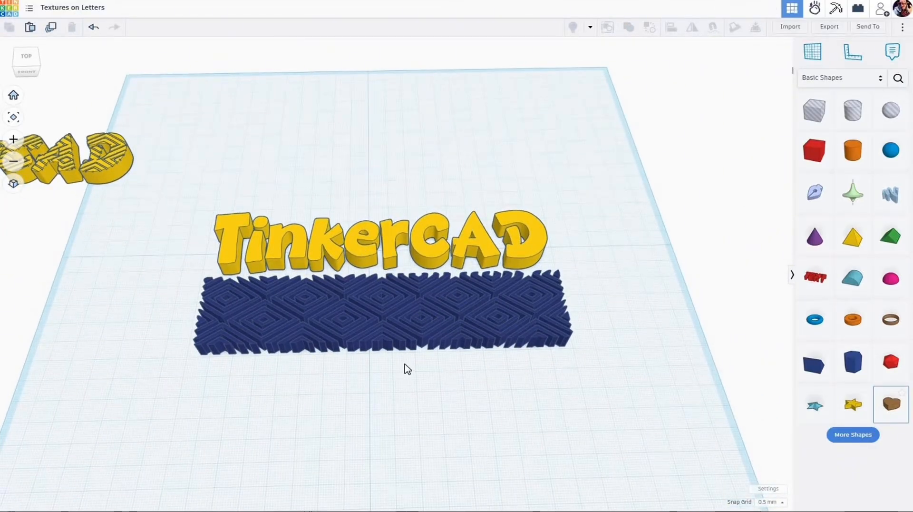
{"action": "scroll", "coordinate": [408, 369], "scroll_direction": "up", "scroll_amount": 5}
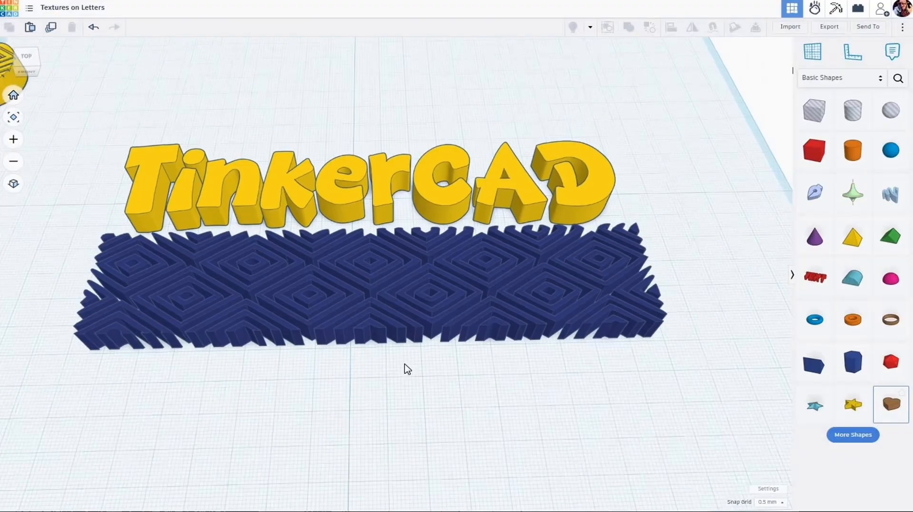
{"action": "scroll", "coordinate": [408, 369], "scroll_direction": "down", "scroll_amount": 2}
{"action": "left_click", "coordinate": [443, 220]}
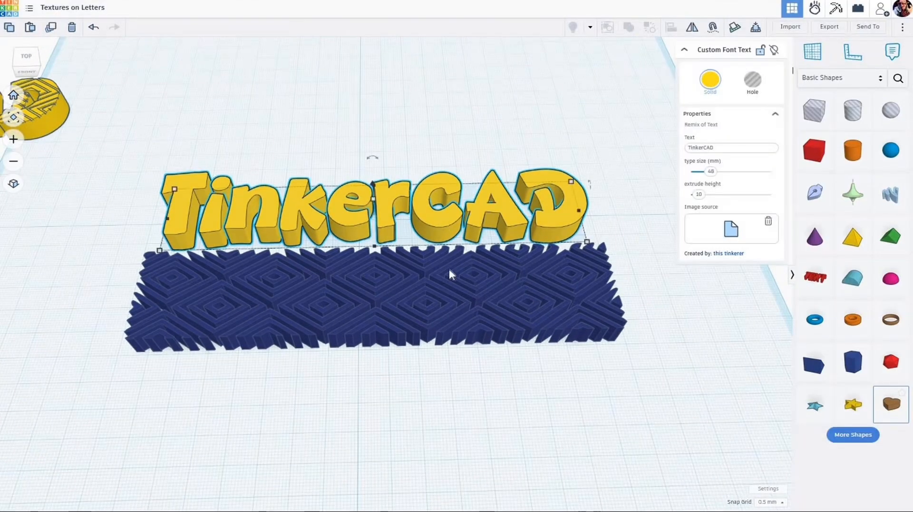
{"action": "left_click", "coordinate": [432, 316]}
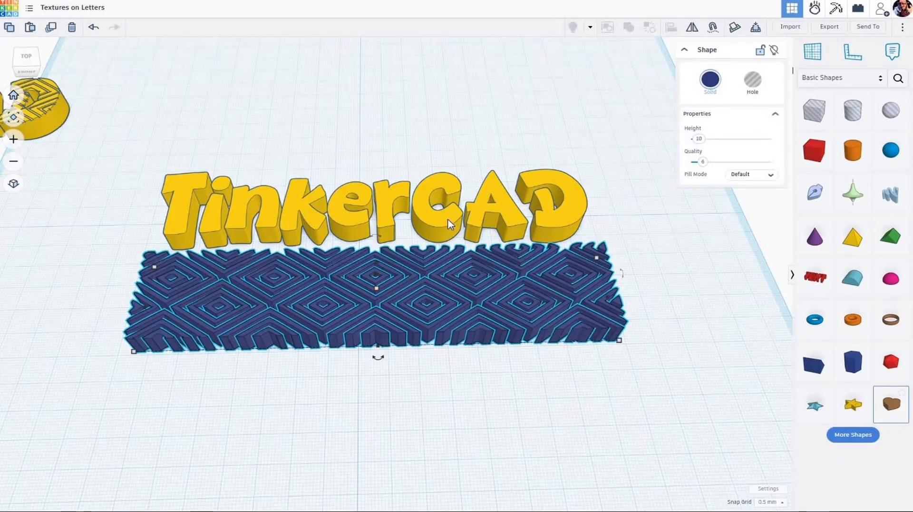
{"action": "mouse_move", "coordinate": [377, 288]}
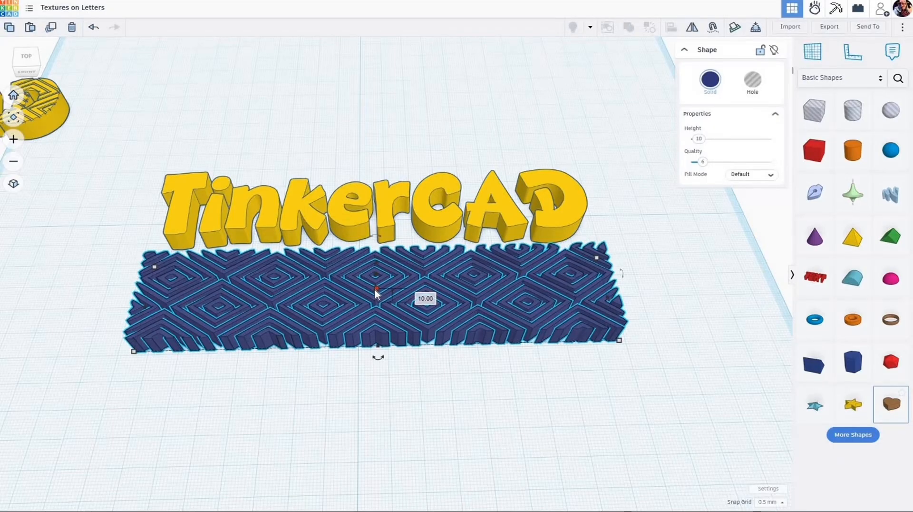
{"action": "left_click", "coordinate": [418, 295]}
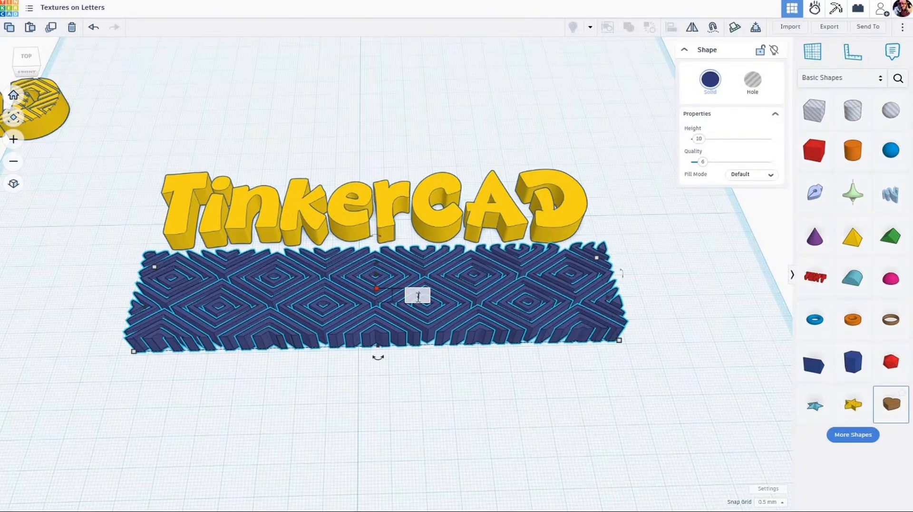
{"action": "type", "text": ".5"}
{"action": "key", "text": "Return"}
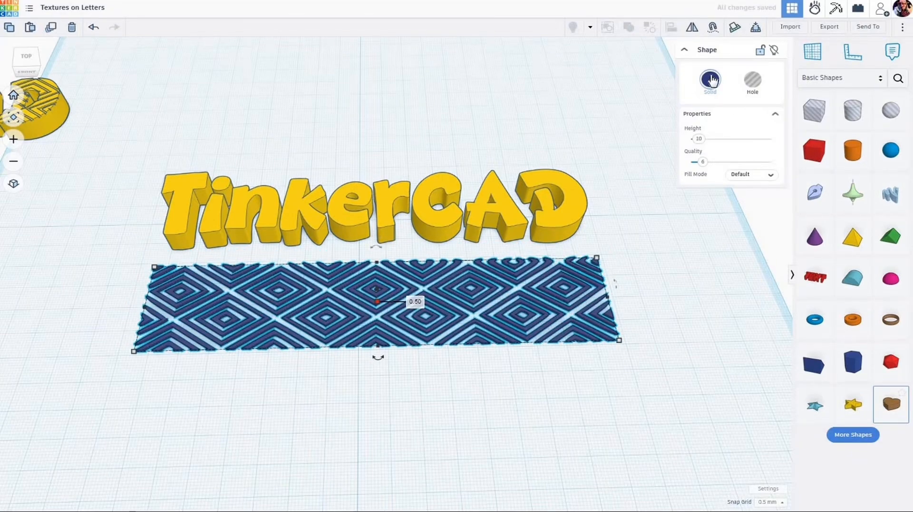
Step: Change the thin texture's solid colour to the bright red preset
{"action": "left_click", "coordinate": [711, 80]}
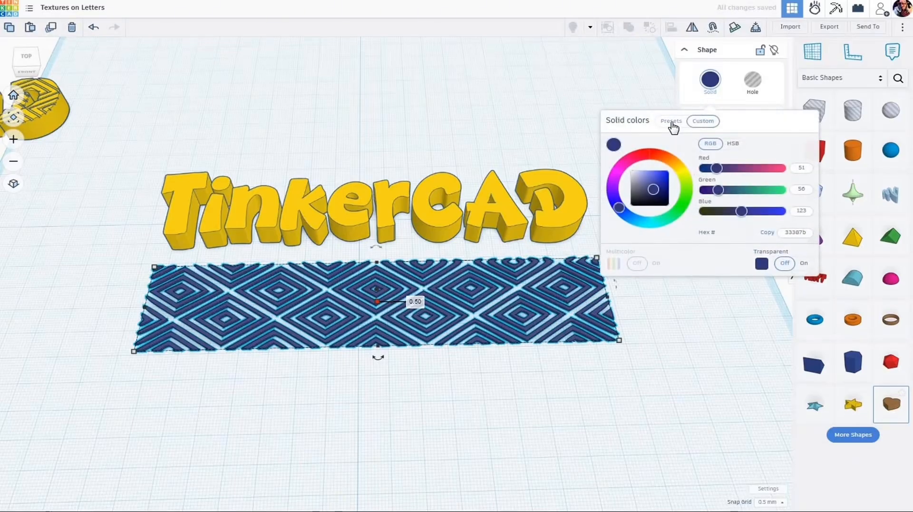
{"action": "left_click", "coordinate": [671, 121]}
{"action": "left_click", "coordinate": [614, 162]}
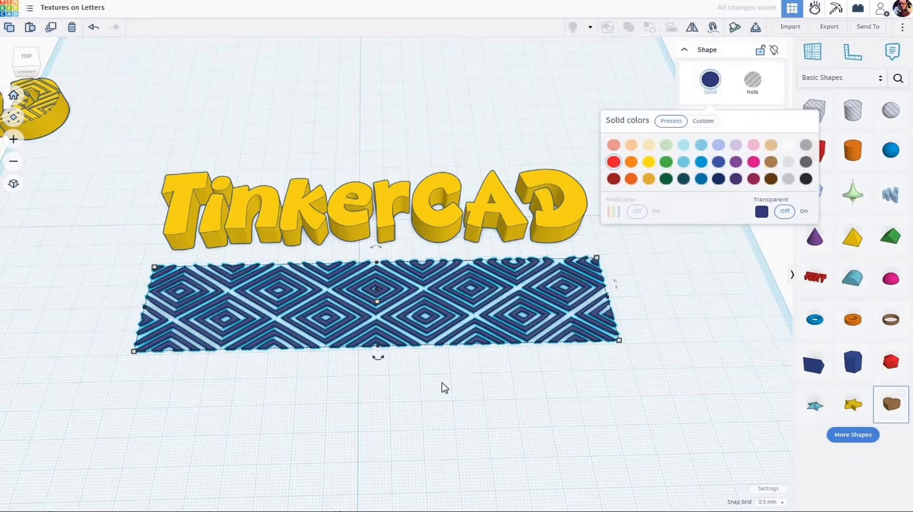
{"action": "left_click", "coordinate": [437, 380]}
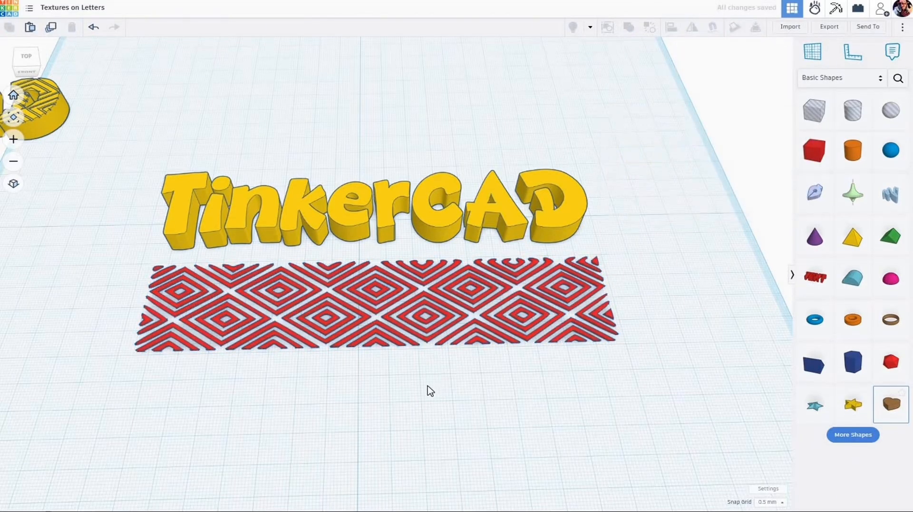
Step: Align the plain TinkerCAD word and the red texture so they are centred on each other in both horizontal directions
{"action": "left_click_drag", "start_coordinate": [452, 196], "coordinate": [452, 196]}
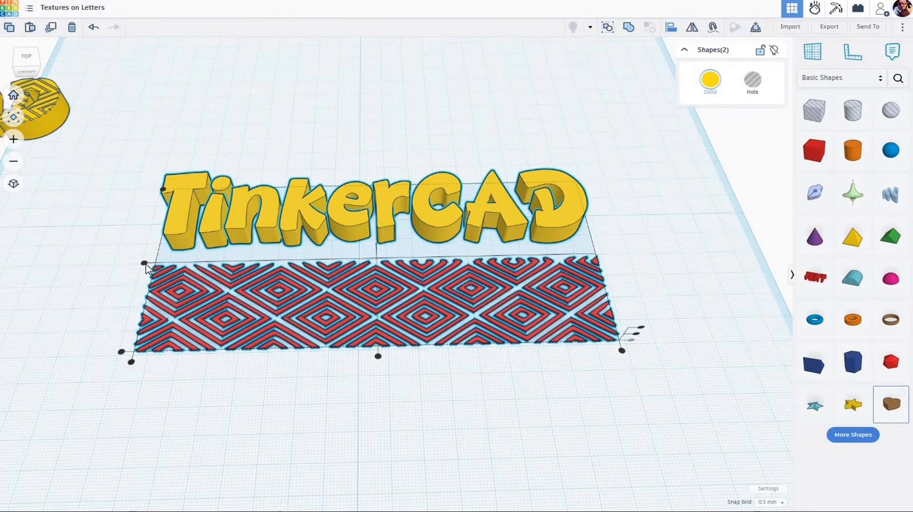
{"action": "left_click_drag", "start_coordinate": [145, 263], "coordinate": [145, 267]}
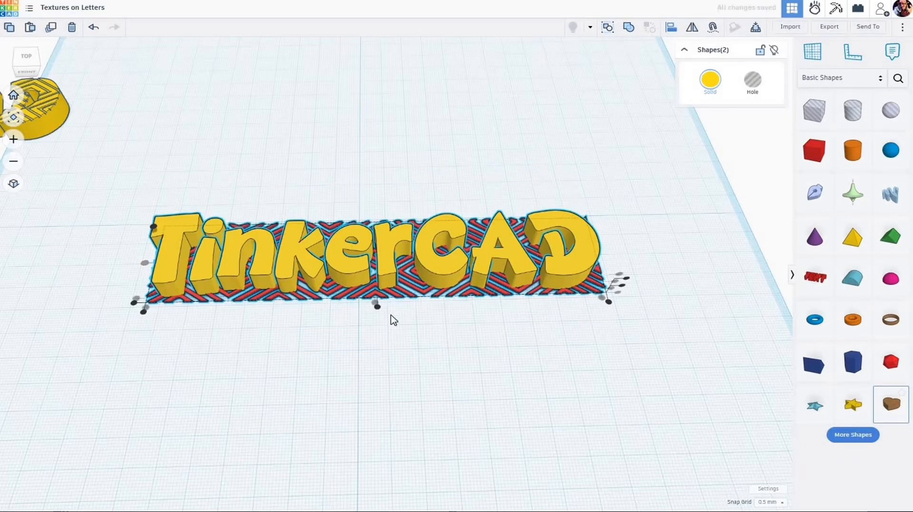
{"action": "left_click", "coordinate": [378, 308]}
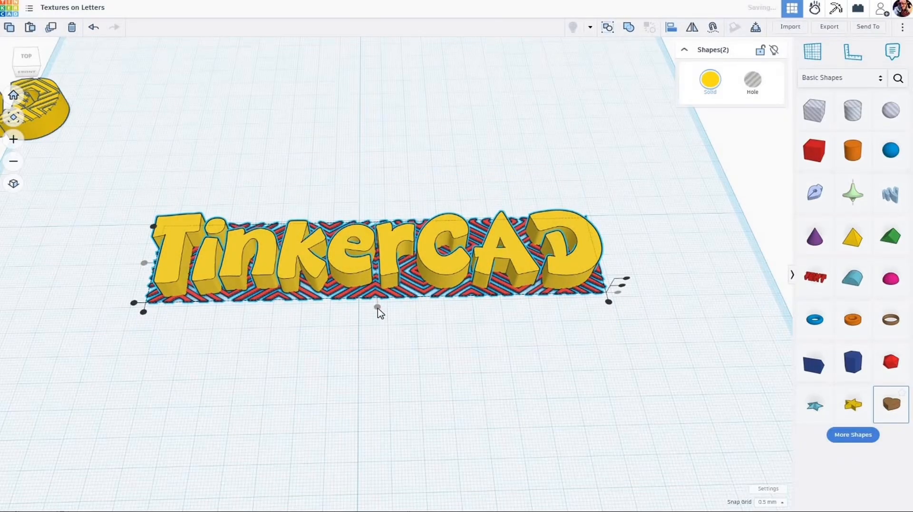
{"action": "left_click", "coordinate": [404, 317]}
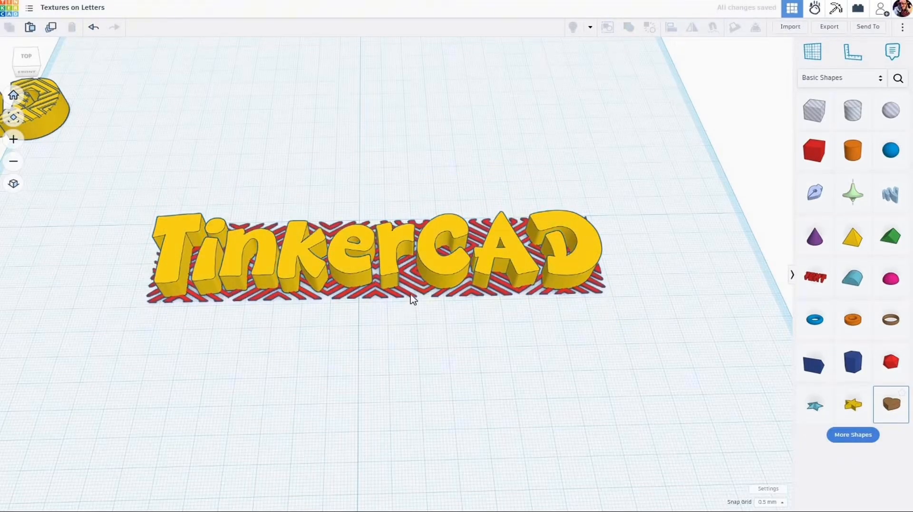
Step: Raise the red texture 6 mm above the base grid so it passes through the plain TinkerCAD letters
{"action": "left_click", "coordinate": [398, 248]}
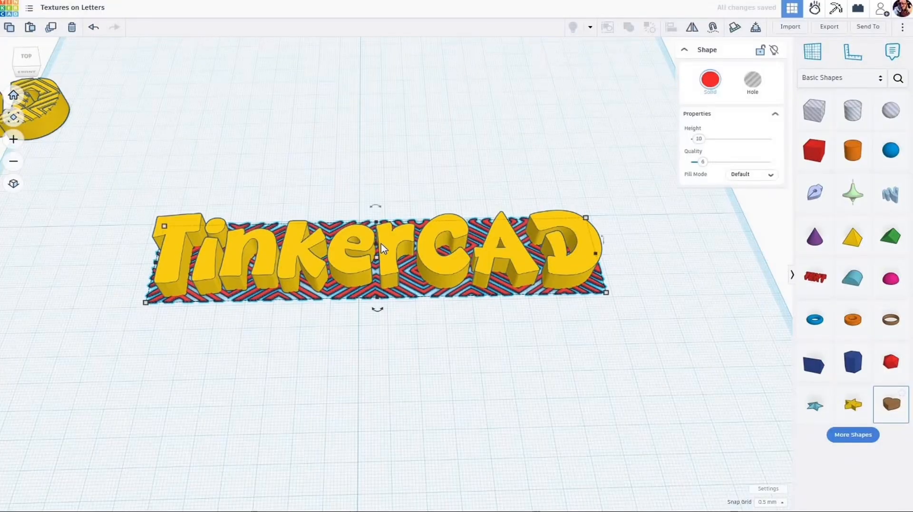
{"action": "left_click_drag", "start_coordinate": [378, 246], "coordinate": [376, 240]}
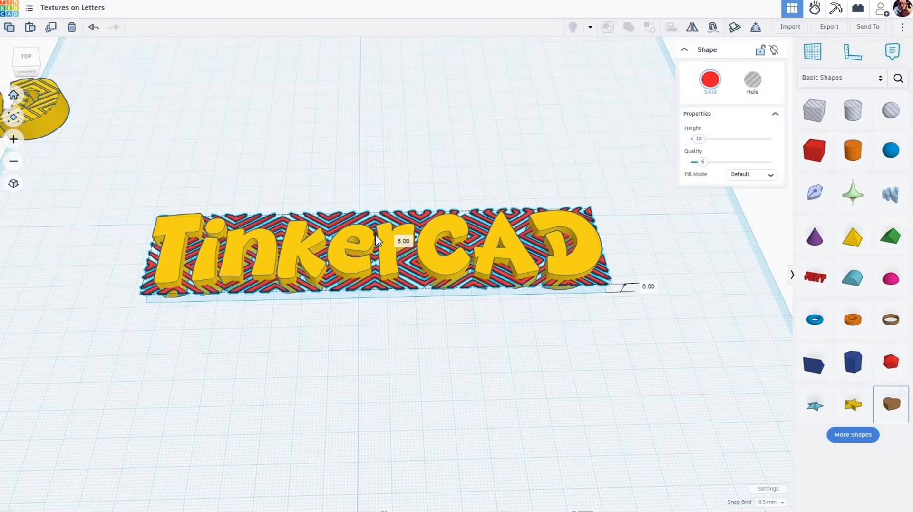
{"action": "left_click", "coordinate": [440, 334]}
{"action": "right_click_drag", "start_coordinate": [440, 334], "coordinate": [433, 371]}
{"action": "scroll", "coordinate": [437, 331], "scroll_direction": "up", "scroll_amount": 2}
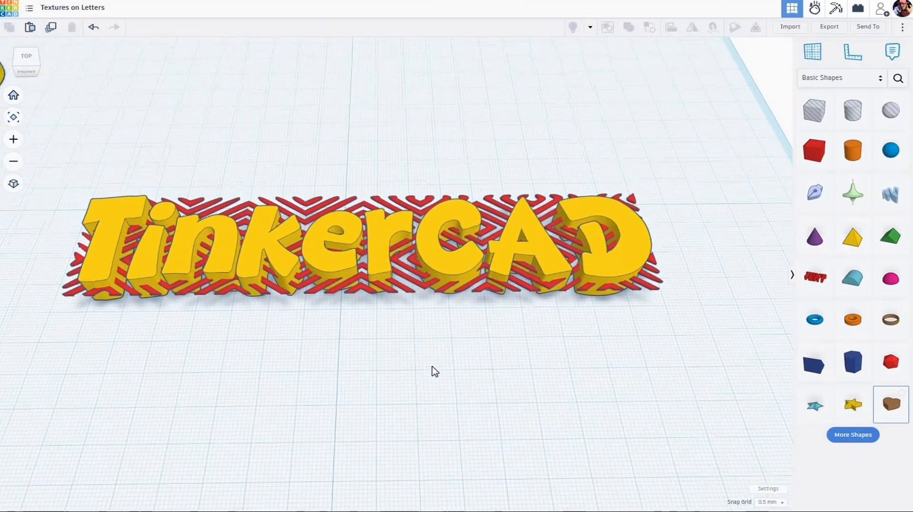
{"action": "middle_click_drag", "start_coordinate": [432, 366], "coordinate": [431, 368]}
{"action": "right_click_drag", "start_coordinate": [430, 360], "coordinate": [429, 359]}
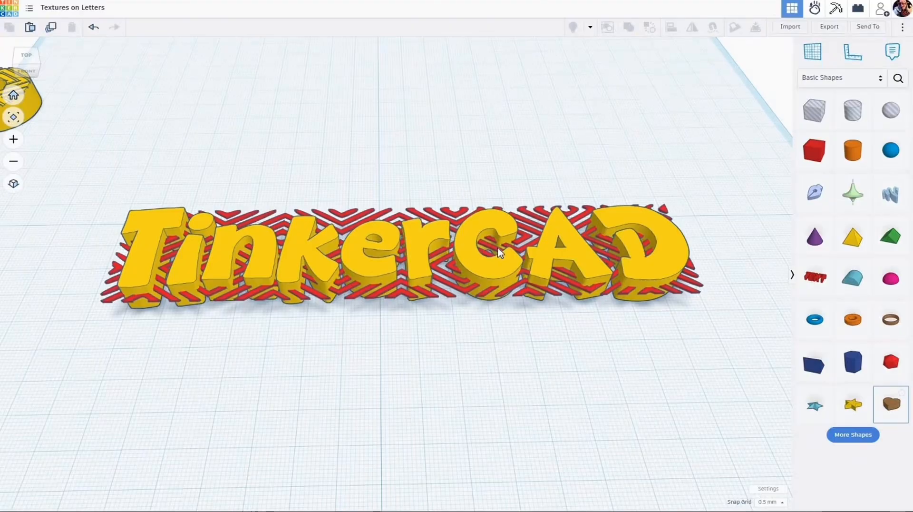
Step: Duplicate the plain TinkerCAD word in place and intersect one copy with the red texture
{"action": "left_click", "coordinate": [471, 250]}
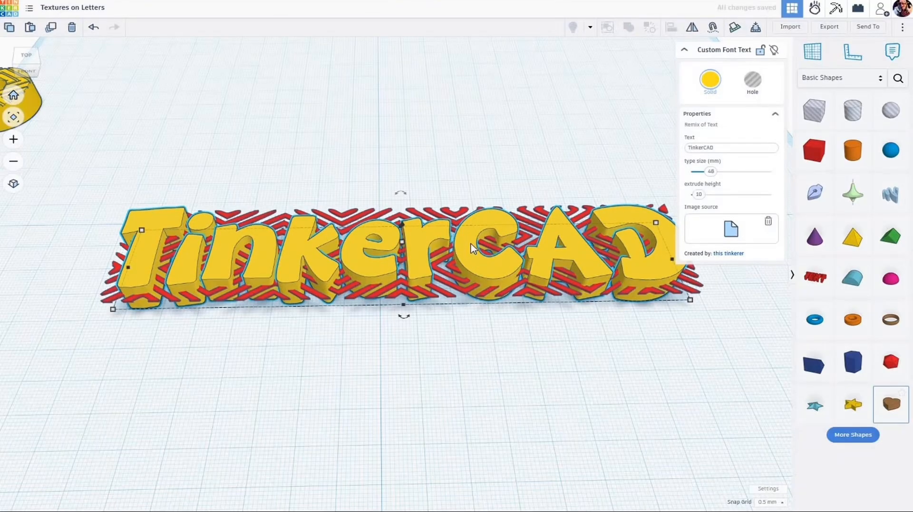
{"action": "left_click", "coordinate": [465, 341]}
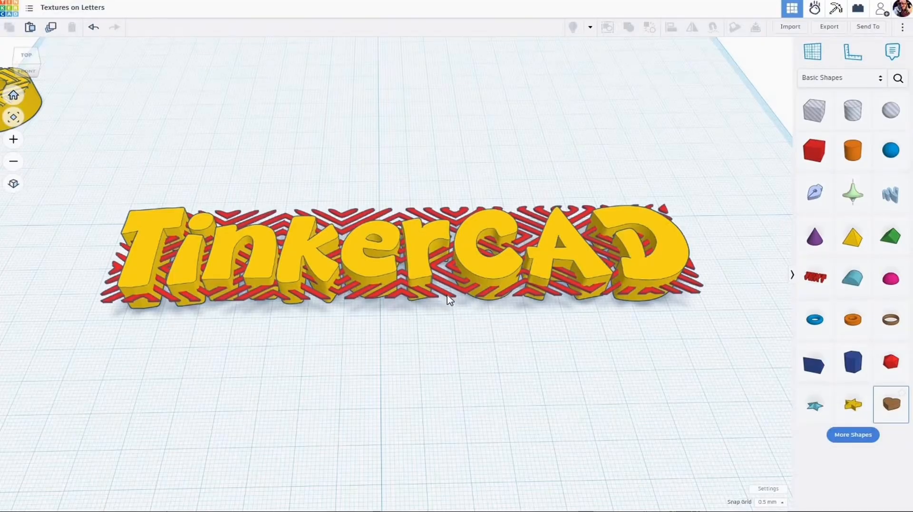
{"action": "left_click", "coordinate": [450, 301]}
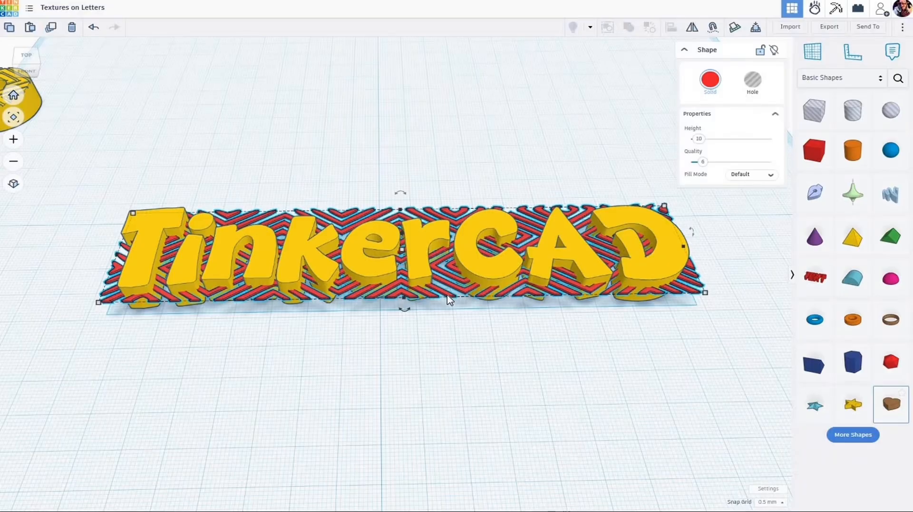
{"action": "left_click", "coordinate": [370, 270], "text": "shift"}
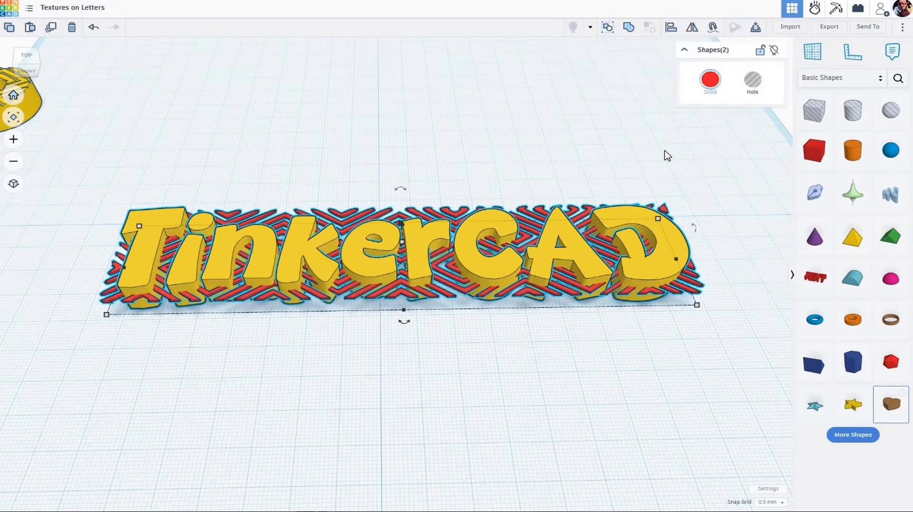
{"action": "key", "text": "ctrl+i"}
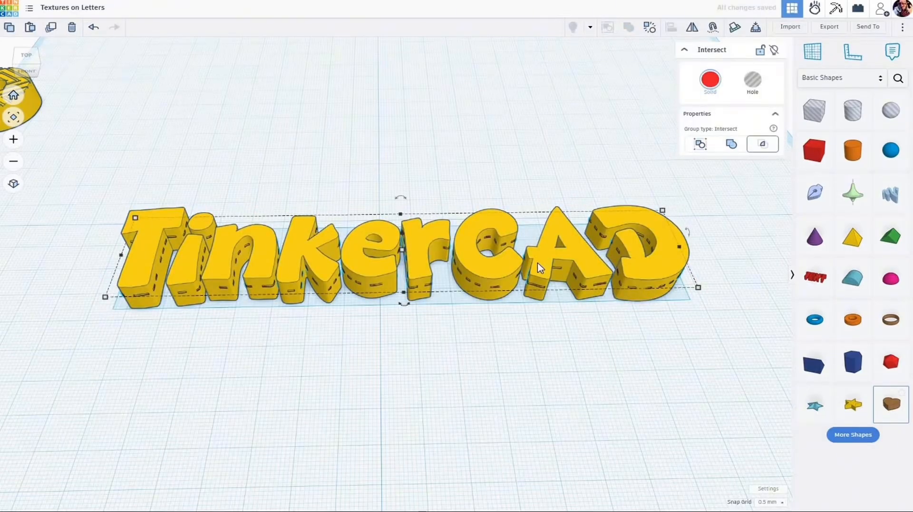
Step: Lift the intersected, letter-shaped red texture clear above the yellow TinkerCAD word
{"action": "left_click", "coordinate": [403, 236]}
{"action": "left_click_drag", "start_coordinate": [403, 237], "coordinate": [405, 203]}
{"action": "right_click_drag", "start_coordinate": [466, 310], "coordinate": [475, 301]}
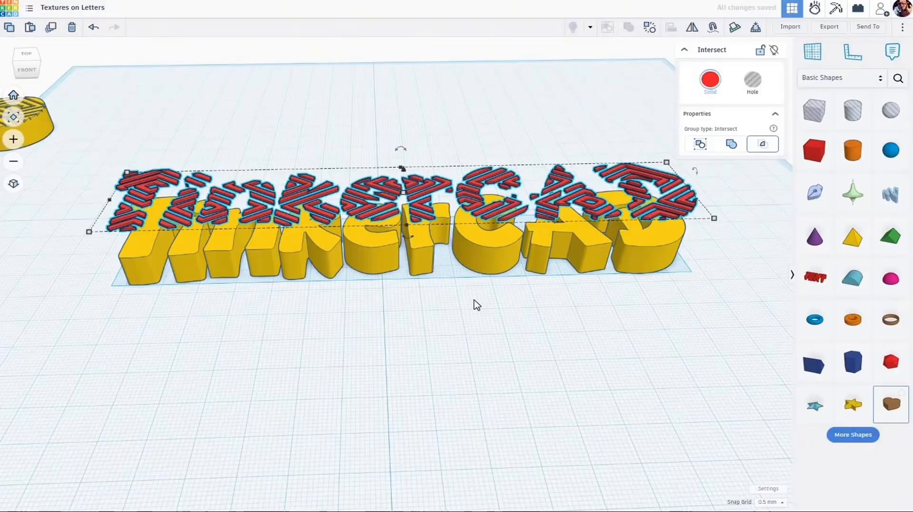
Step: Drop the letter-shaped red texture onto a temporary workplane set on the letter C's top face, and restore the base workplane
{"action": "scroll", "coordinate": [476, 303], "scroll_direction": "up", "scroll_amount": 3}
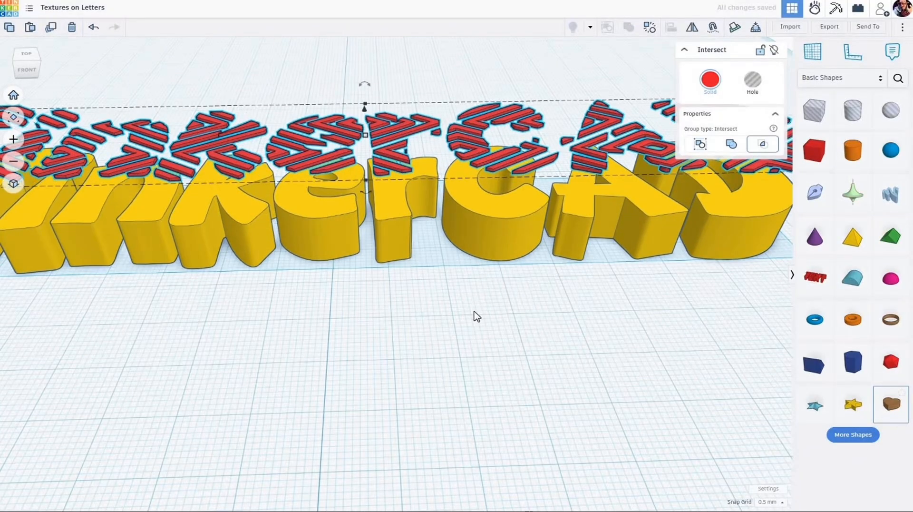
{"action": "key", "text": "w"}
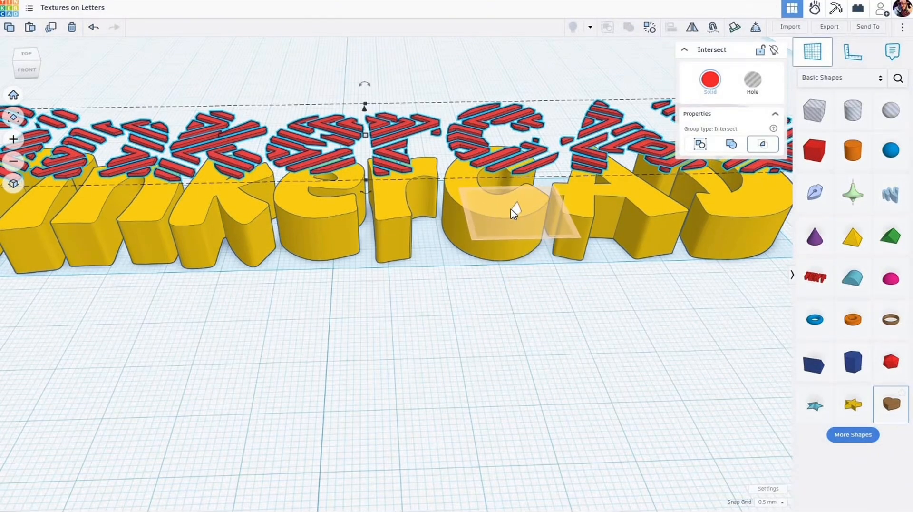
{"action": "left_click", "coordinate": [508, 211]}
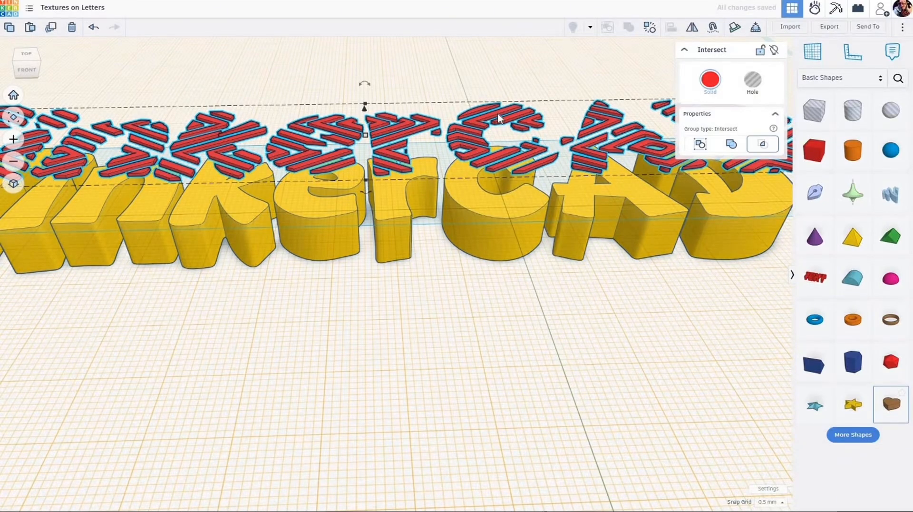
{"action": "left_click", "coordinate": [479, 120]}
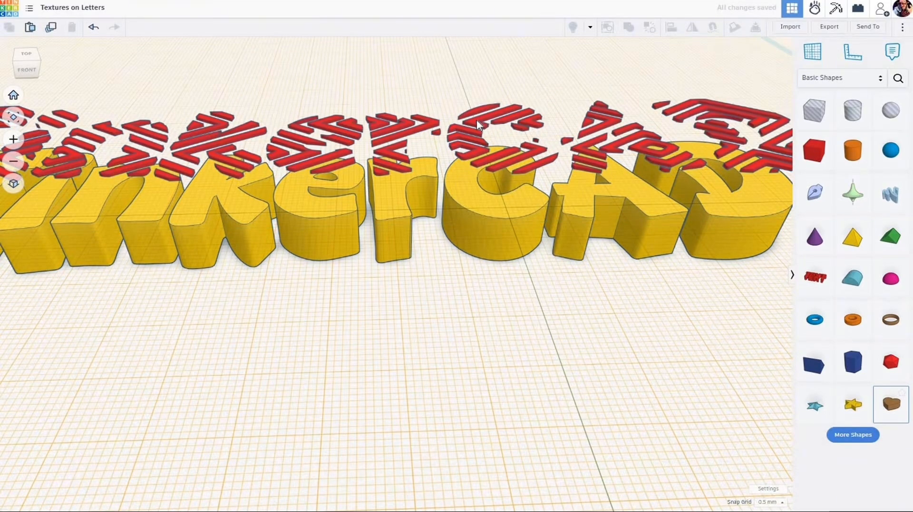
{"action": "left_click", "coordinate": [479, 125]}
{"action": "key", "text": "d"}
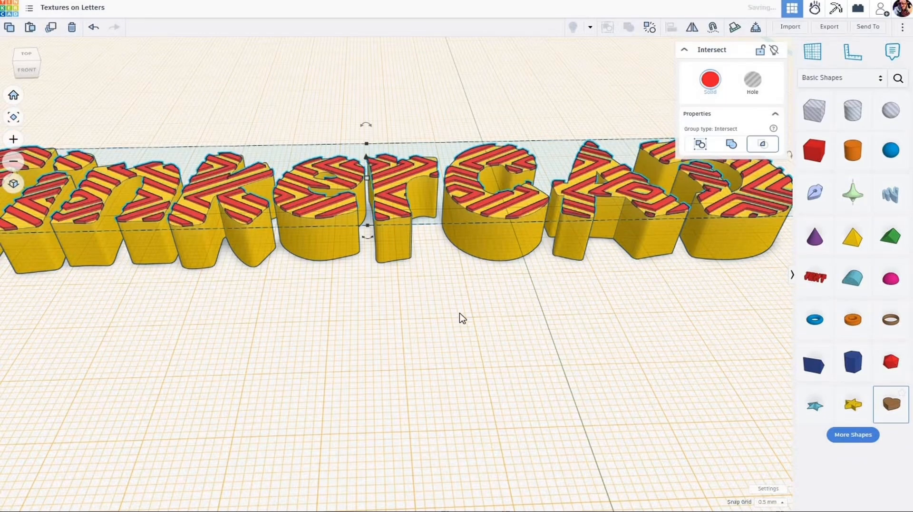
{"action": "scroll", "coordinate": [439, 359], "scroll_direction": "down", "scroll_amount": 5}
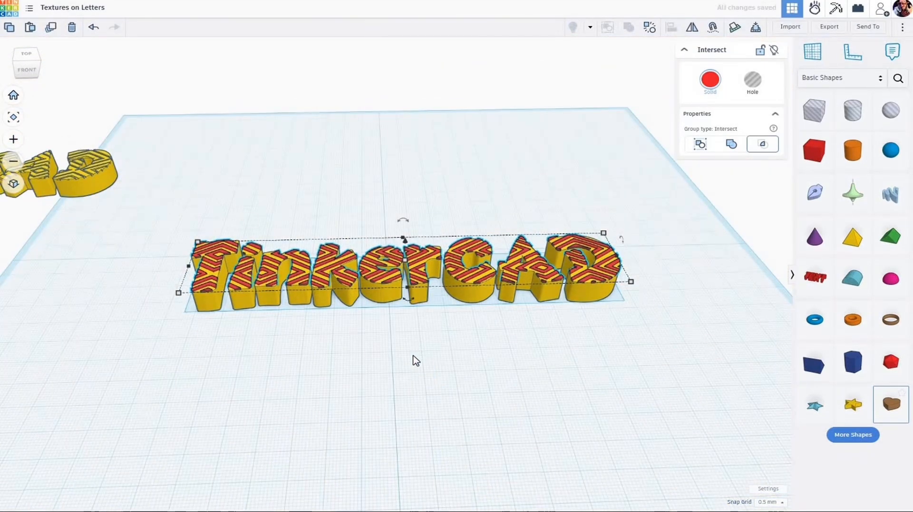
Step: Group the yellow TinkerCAD word and the red texture on its top into one union
{"action": "left_click", "coordinate": [417, 355]}
{"action": "right_click_drag", "start_coordinate": [412, 360], "coordinate": [385, 297]}
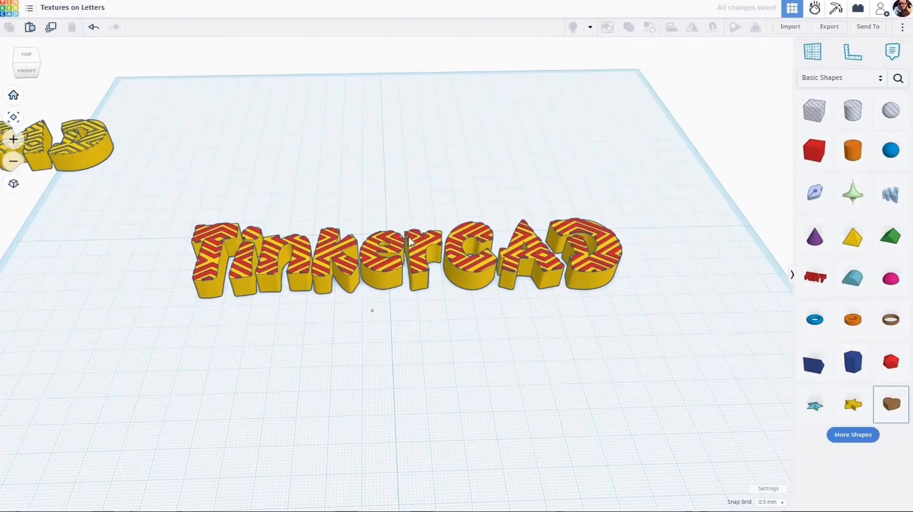
{"action": "left_click_drag", "start_coordinate": [371, 309], "coordinate": [402, 339]}
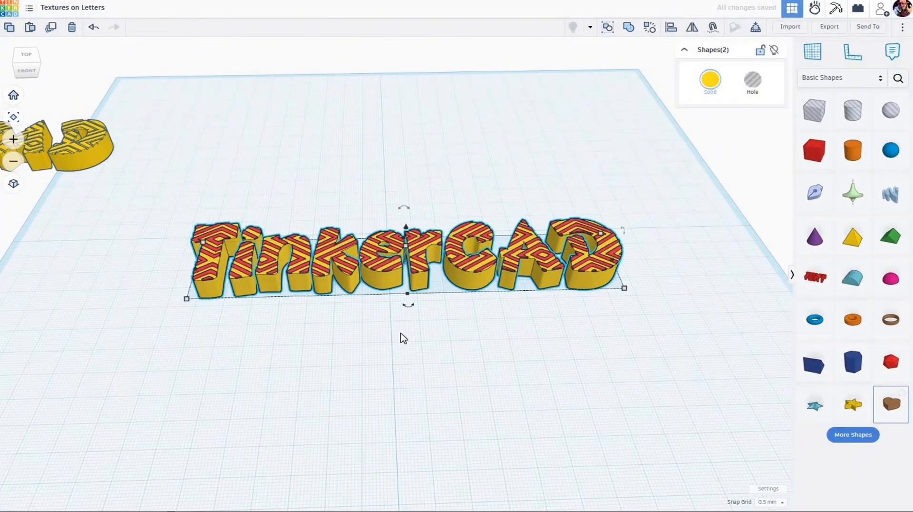
{"action": "scroll", "coordinate": [404, 337], "scroll_direction": "up", "scroll_amount": 2}
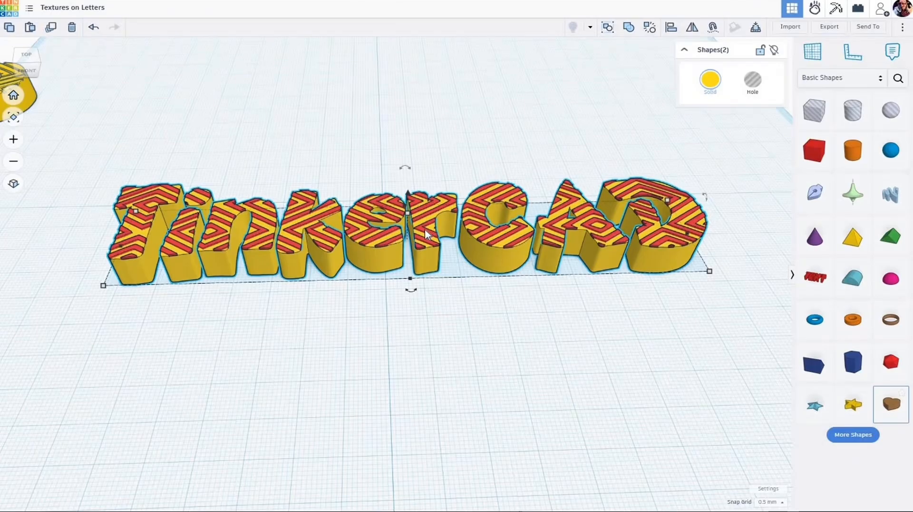
{"action": "key", "text": "ctrl+g"}
{"action": "scroll", "coordinate": [627, 243], "scroll_direction": "up", "scroll_amount": 2}
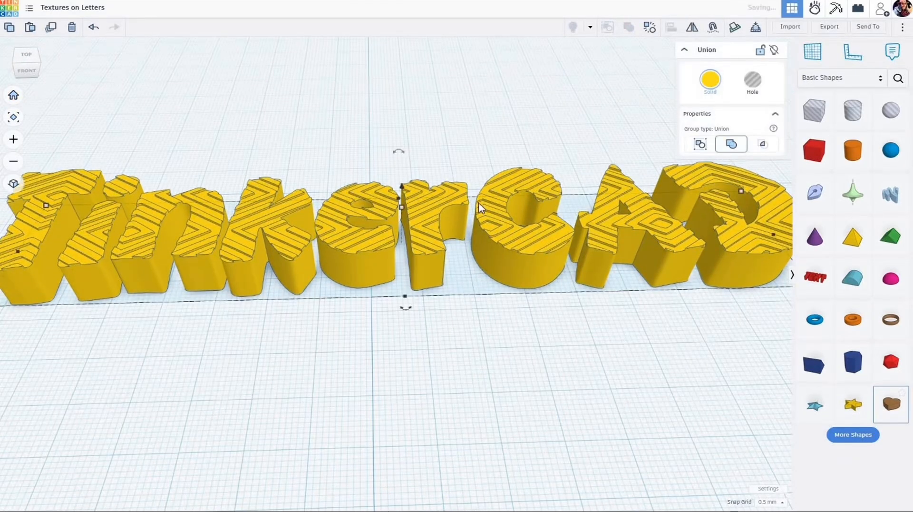
Step: Turn on Multicolor for the grouped TinkerCAD word
{"action": "left_click", "coordinate": [708, 83]}
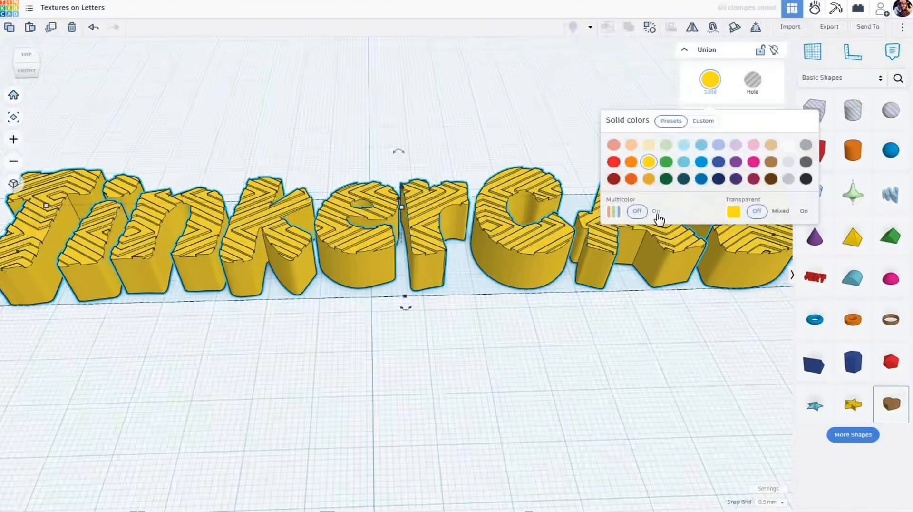
{"action": "left_click", "coordinate": [657, 211]}
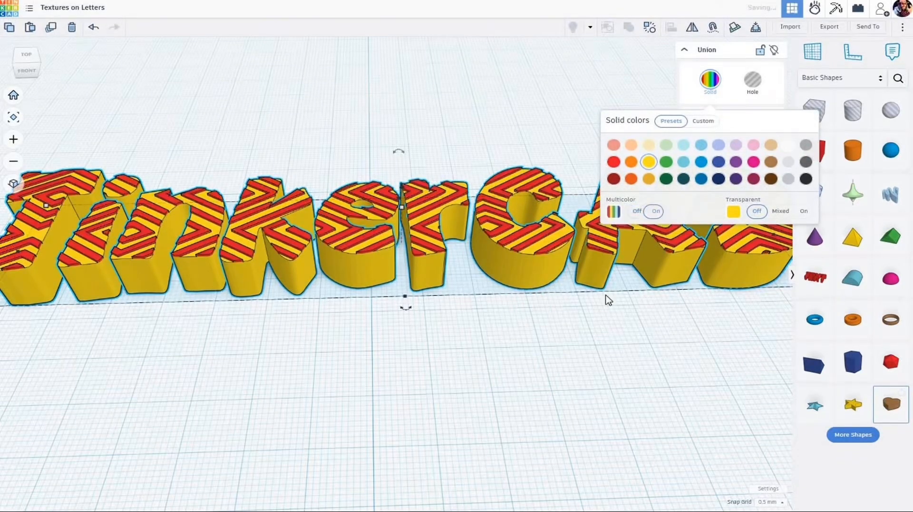
{"action": "left_click", "coordinate": [438, 365]}
{"action": "scroll", "coordinate": [437, 363], "scroll_direction": "down", "scroll_amount": 5}
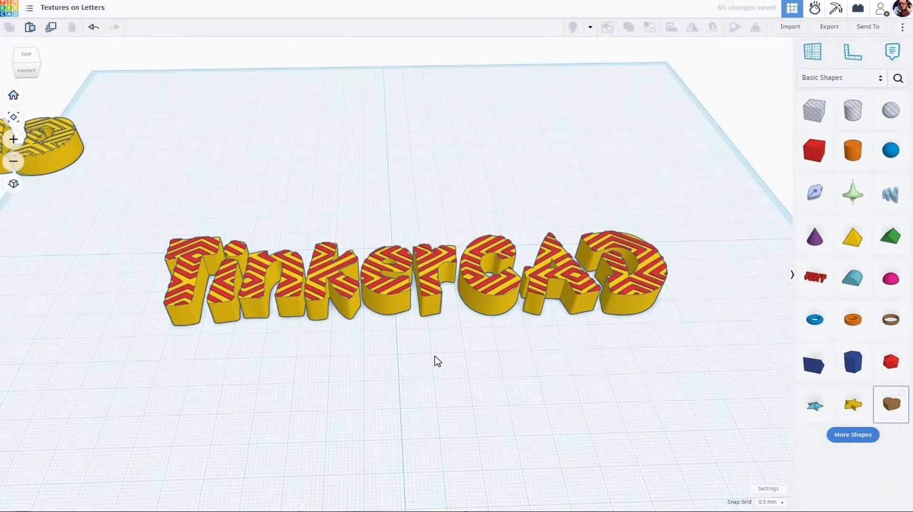
{"action": "right_click_drag", "start_coordinate": [432, 360], "coordinate": [433, 365]}
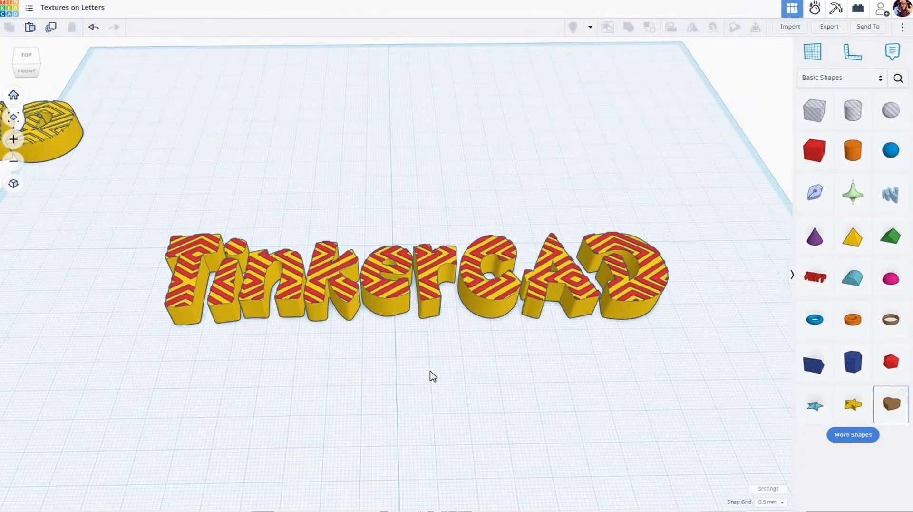
{"action": "scroll", "coordinate": [436, 362], "scroll_direction": "up", "scroll_amount": 3}
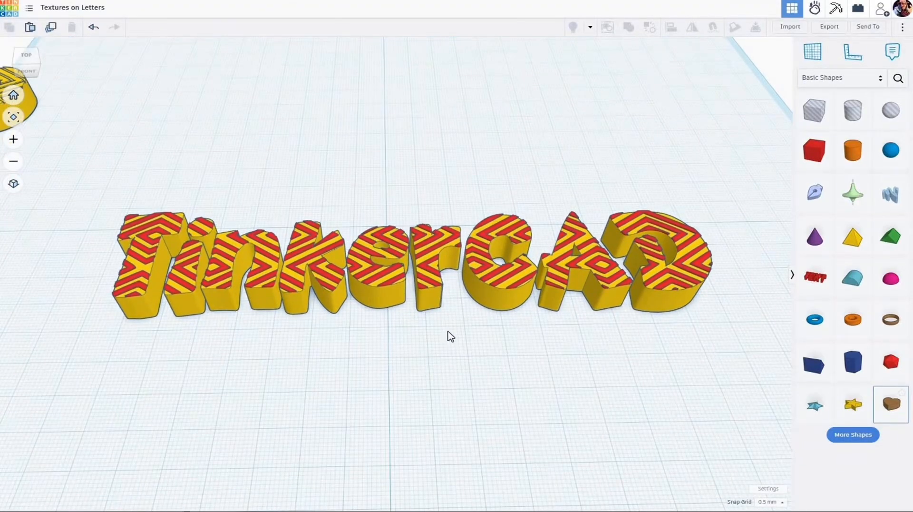
{"action": "scroll", "coordinate": [443, 316], "scroll_direction": "down", "scroll_amount": 4}
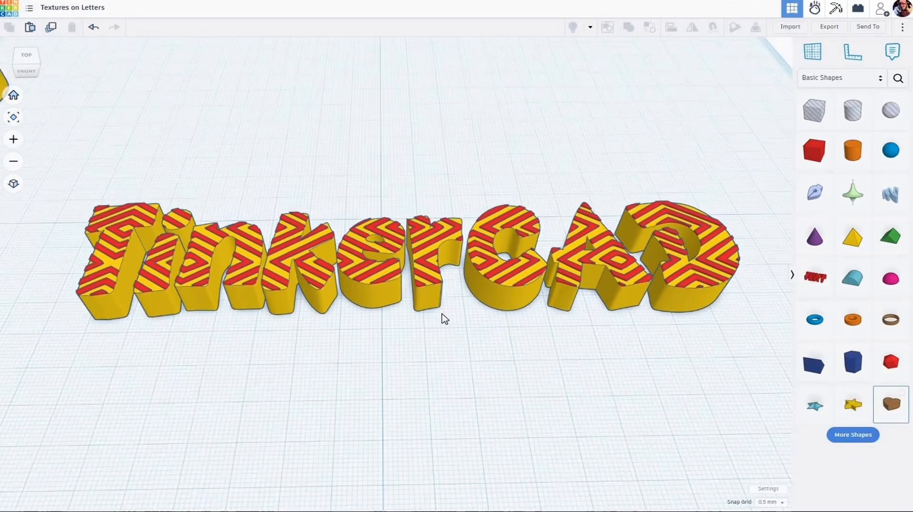
{"action": "scroll", "coordinate": [431, 304], "scroll_direction": "up", "scroll_amount": 5}
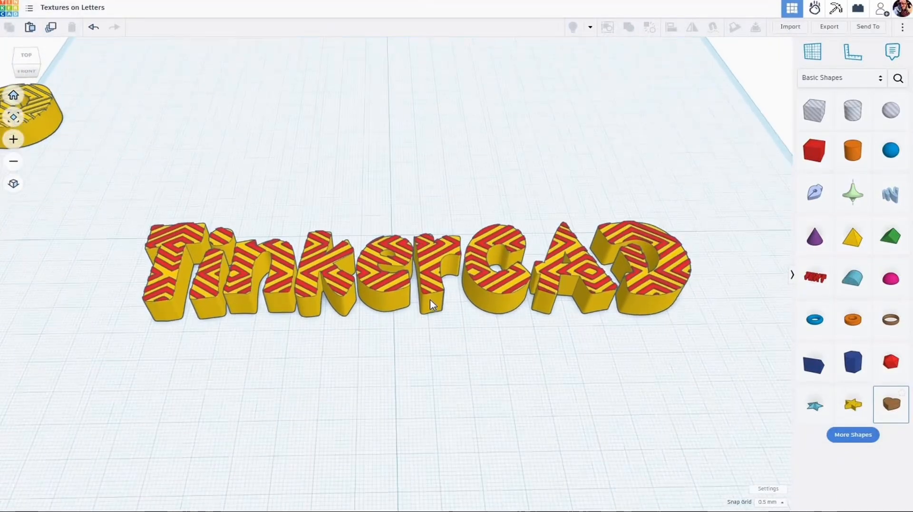
{"action": "scroll", "coordinate": [432, 304], "scroll_direction": "up", "scroll_amount": 8}
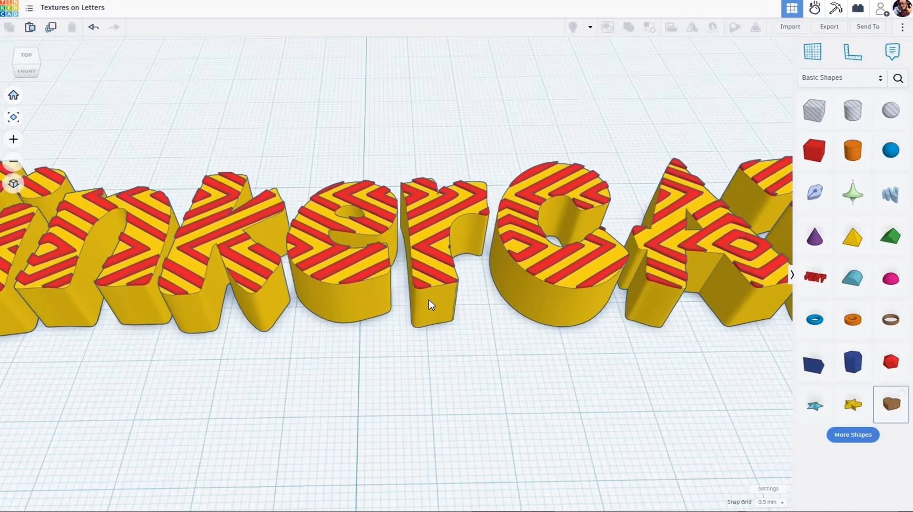